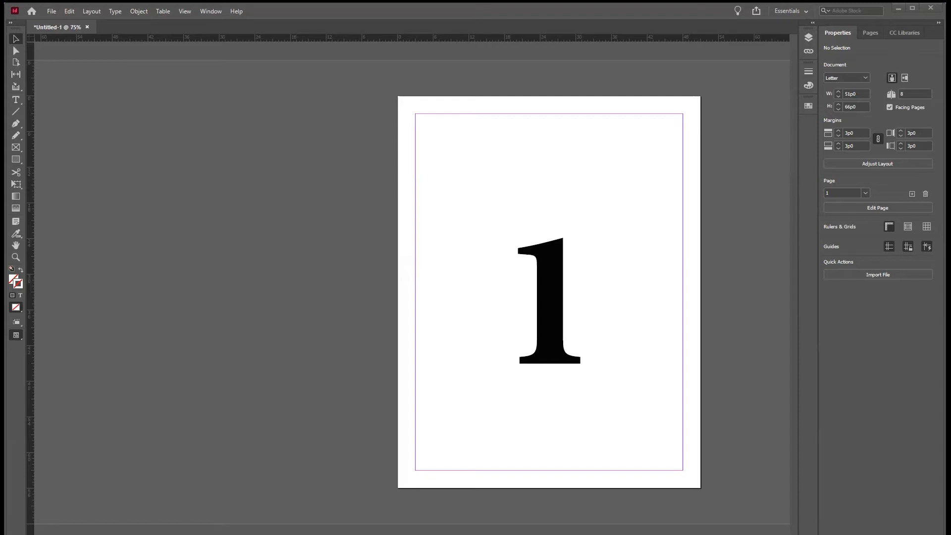
- Show the Pages panel and look through the document's pages from first to last and back
click(217, 13)
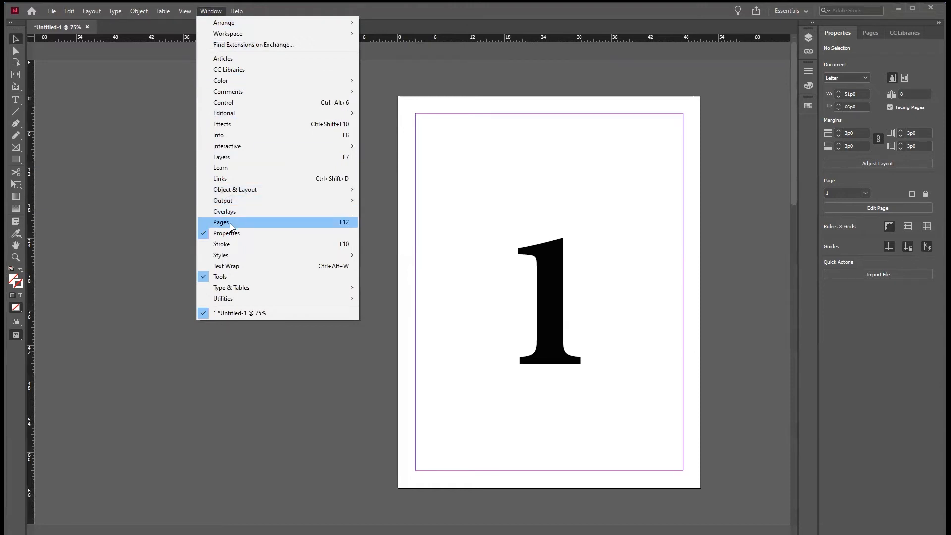
click(230, 224)
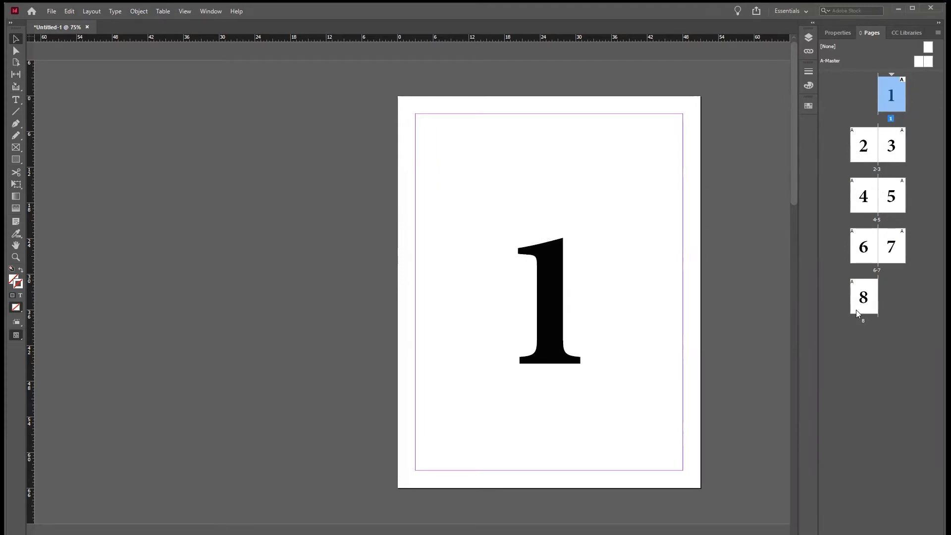
scroll(546, 305, down, 5)
scroll(546, 306, down, 15)
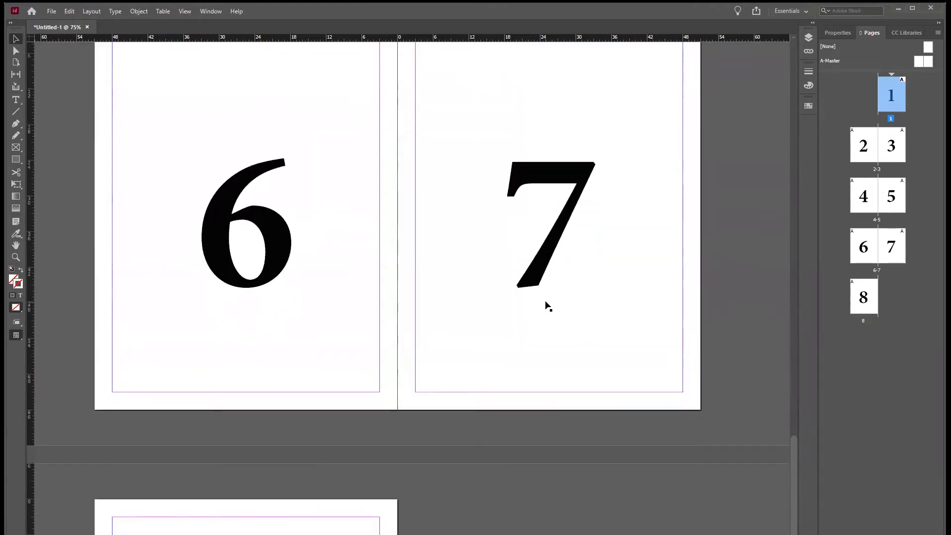
scroll(546, 305, down, 4)
scroll(547, 305, up, 20)
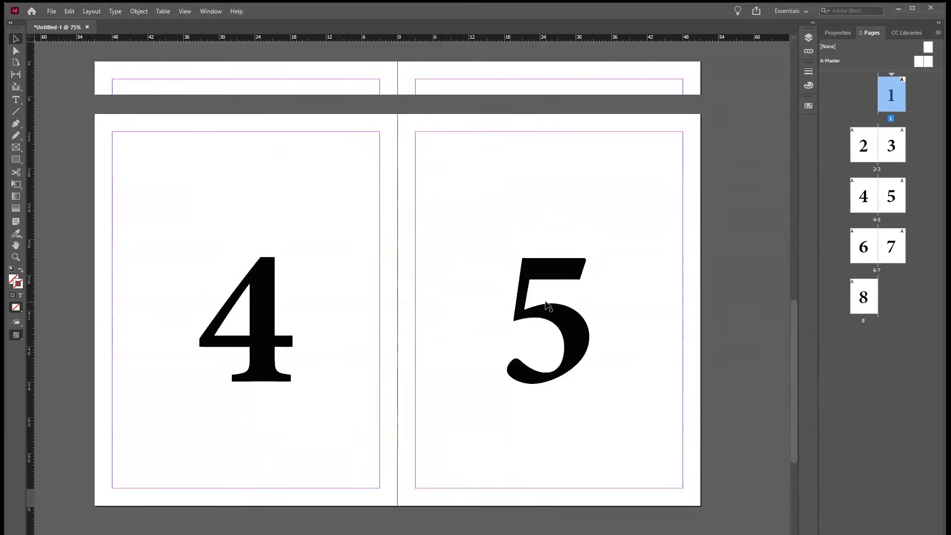
scroll(548, 305, up, 5)
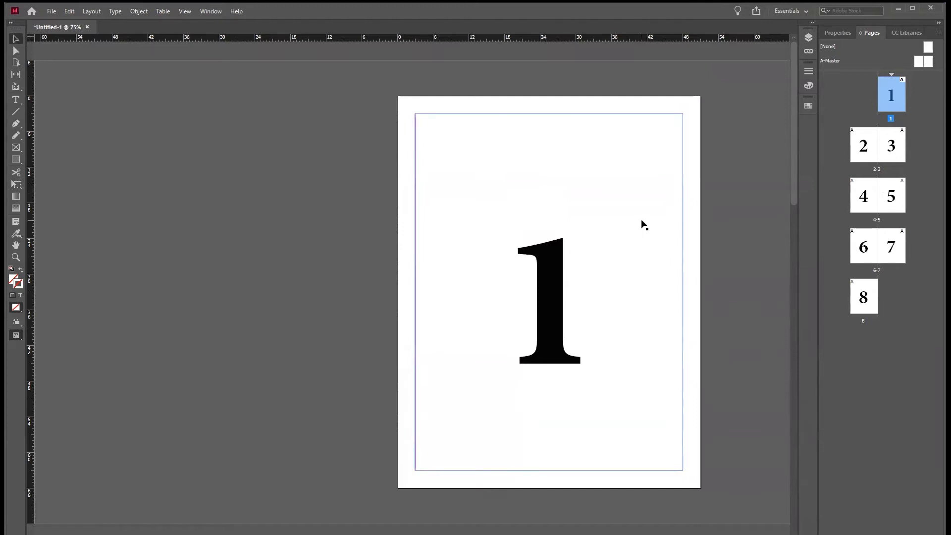
- Move the page numbered 4 in front of page 2, and the page numbered 6 directly behind page 3
click(864, 197)
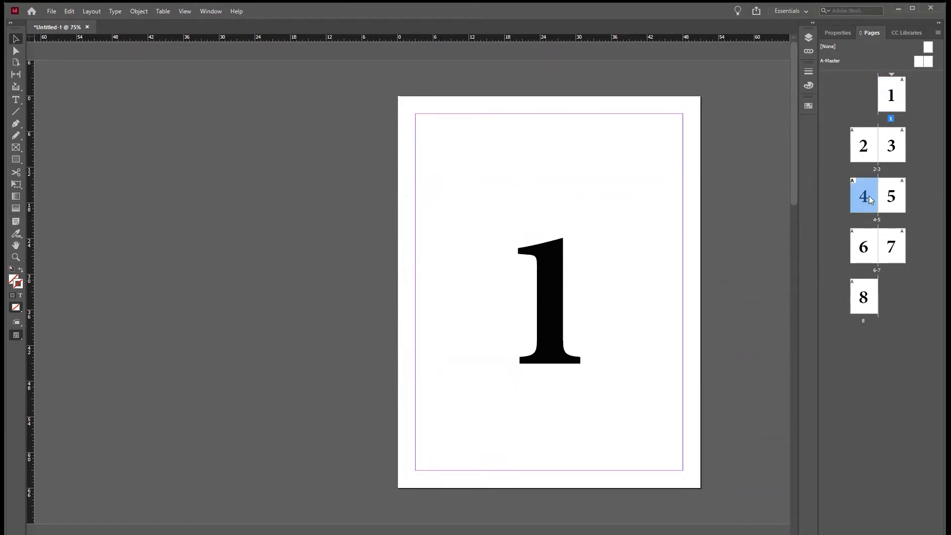
drag(867, 200, 846, 158)
drag(846, 157, 847, 158)
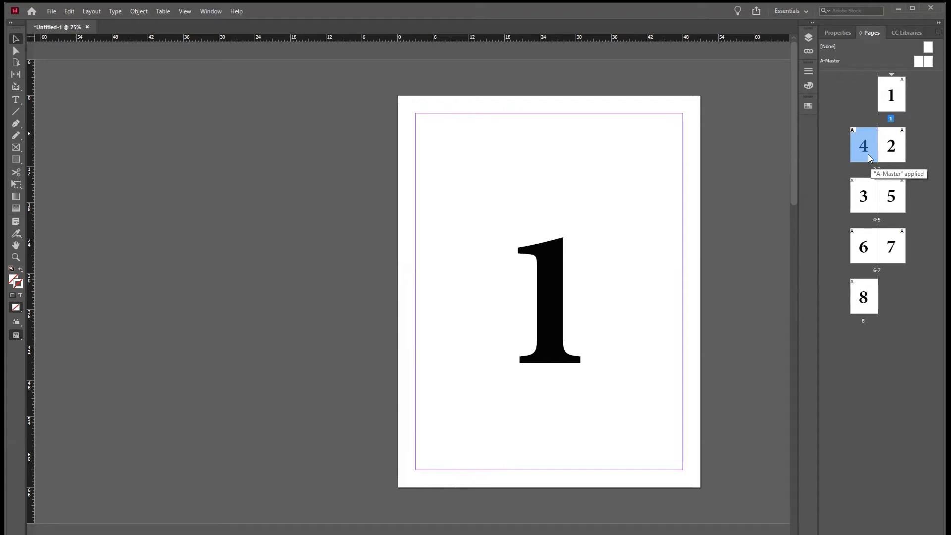
drag(864, 244, 879, 207)
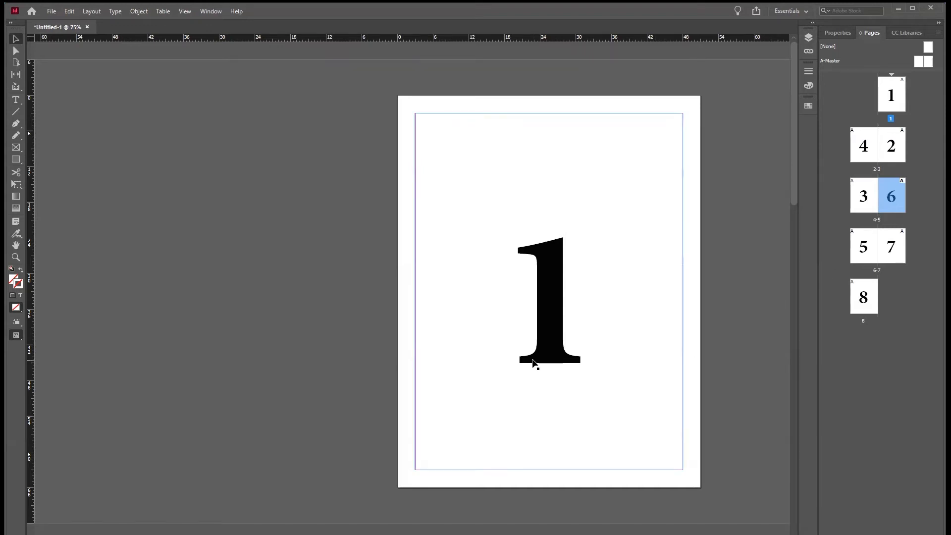
- Draw a wide rectangle across the head of the 4–2 spread, reaching slightly past both pages' outer edges
scroll(535, 365, down, 6)
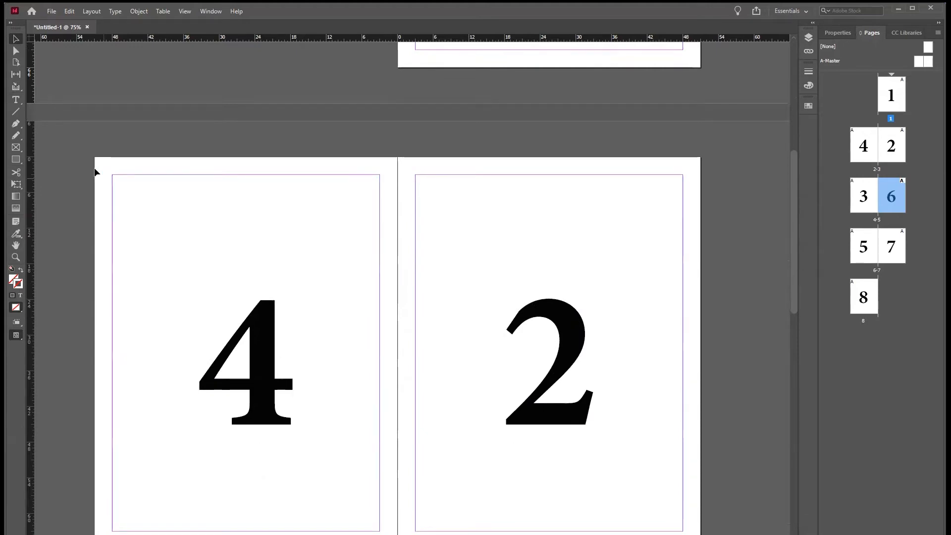
click(16, 163)
drag(87, 149, 709, 216)
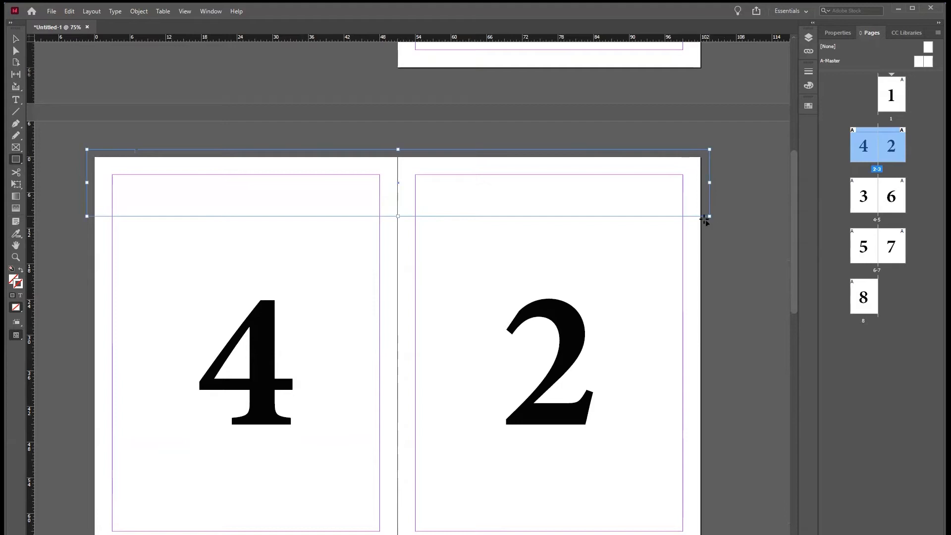
- Fill the rectangle with the C=100 M=0 Y=0 K=0 swatch, give it no stroke, and deselect it
click(808, 106)
click(724, 176)
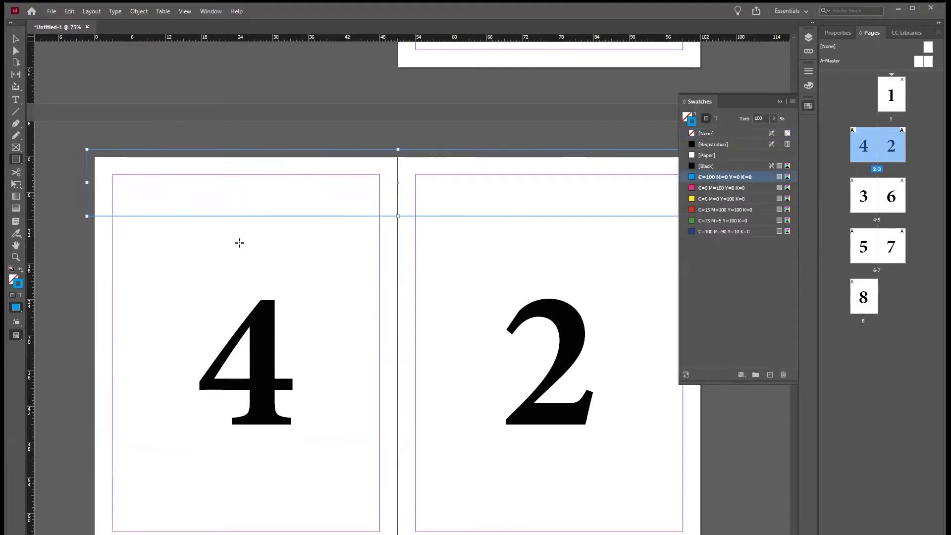
click(21, 271)
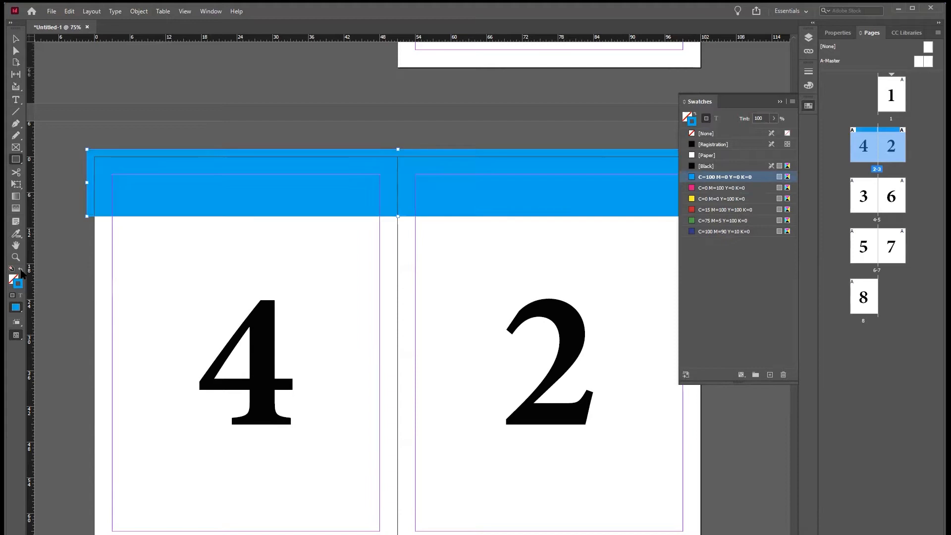
click(21, 271)
click(15, 39)
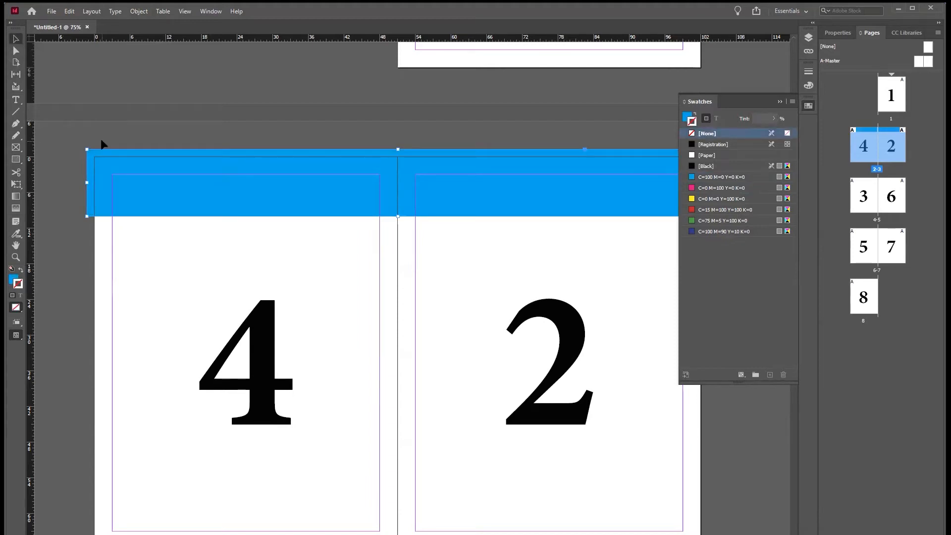
click(779, 102)
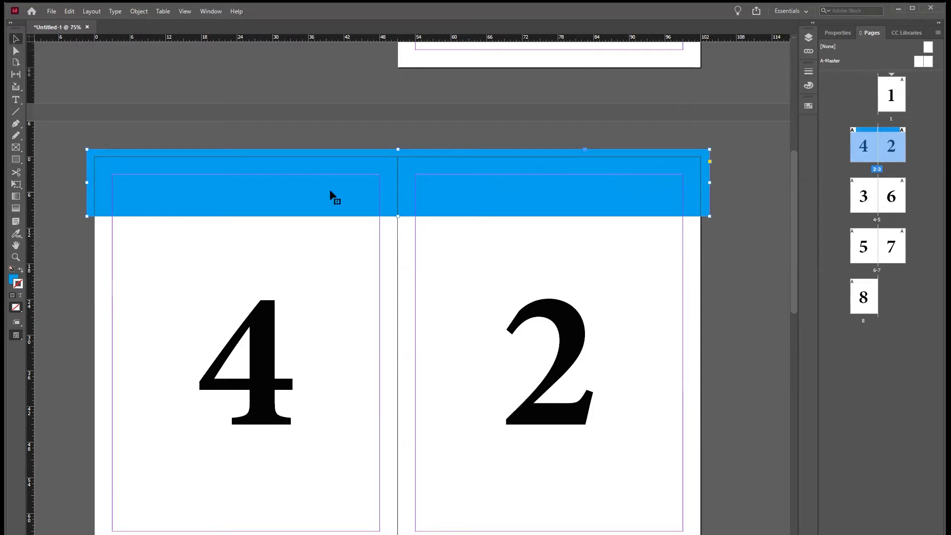
click(591, 239)
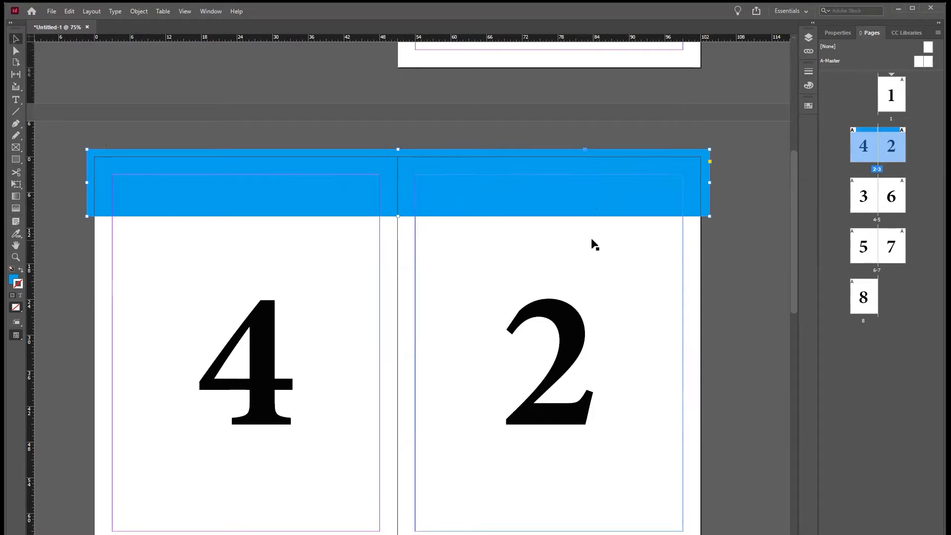
click(736, 237)
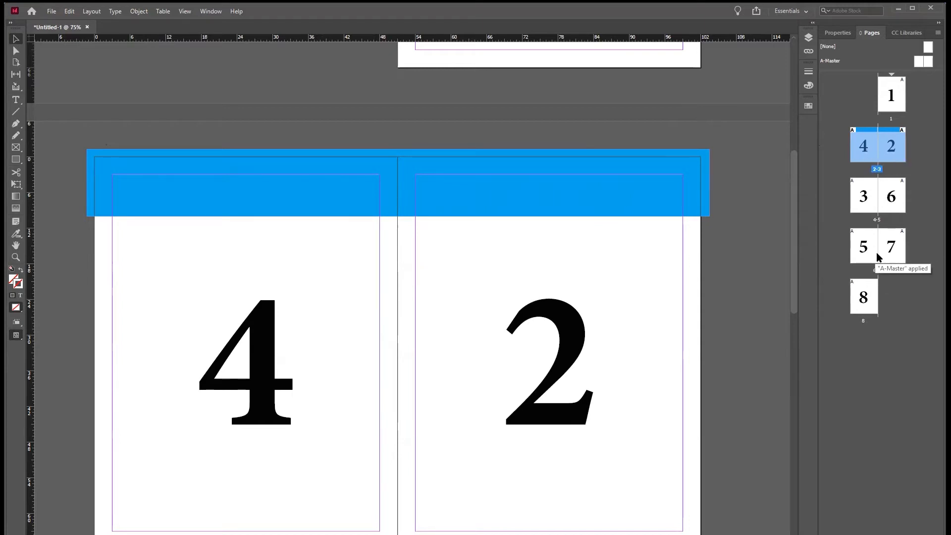
- Try moving page 4 in front of page 7, check where the blue bar lands, and undo the page move
click(863, 149)
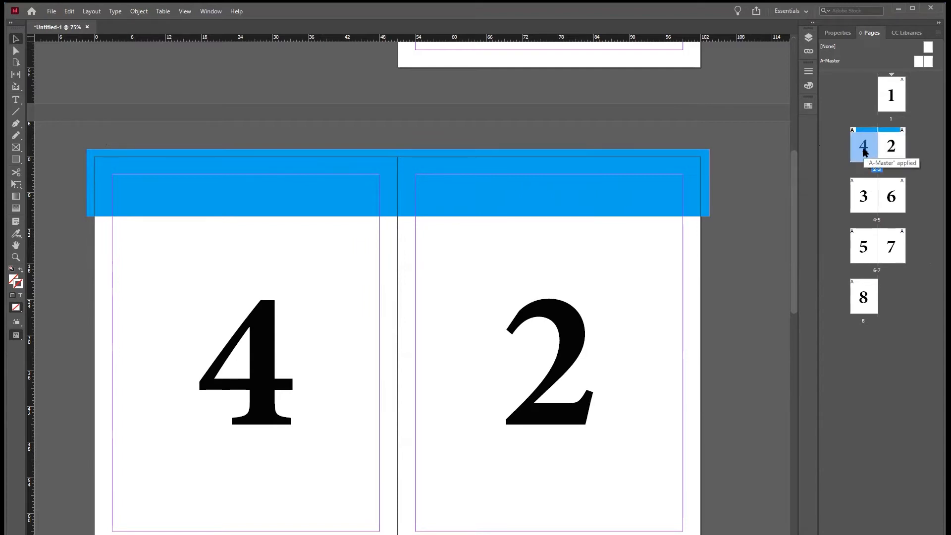
drag(862, 135, 886, 254)
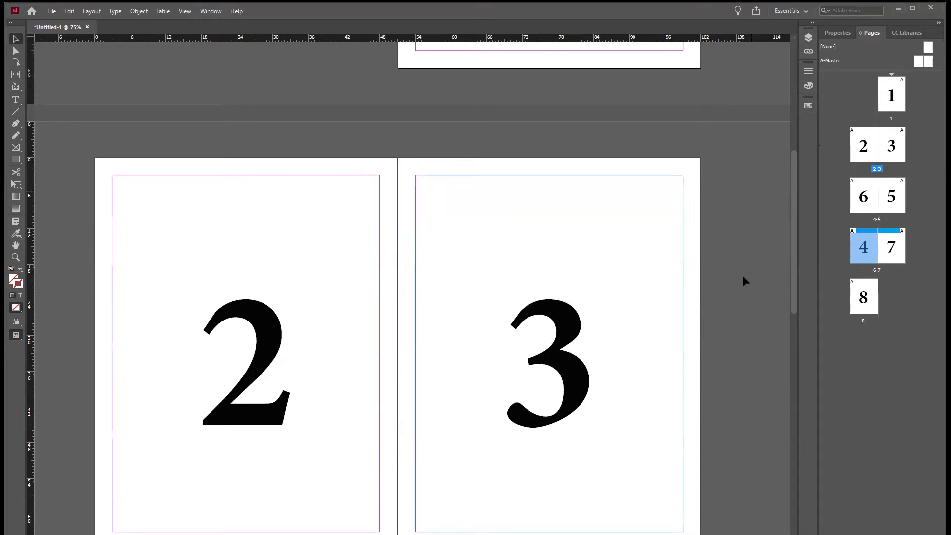
drag(859, 265, 474, 398)
scroll(474, 398, down, 5)
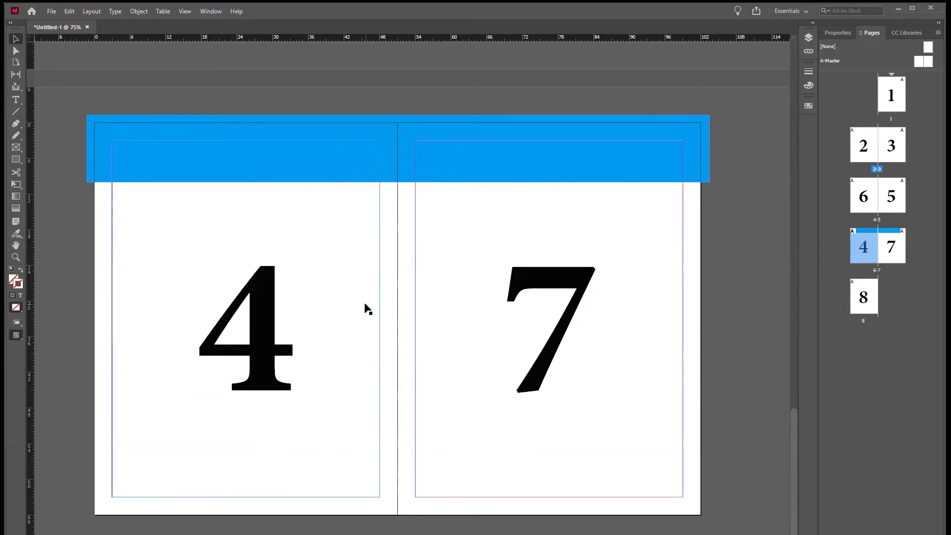
click(72, 11)
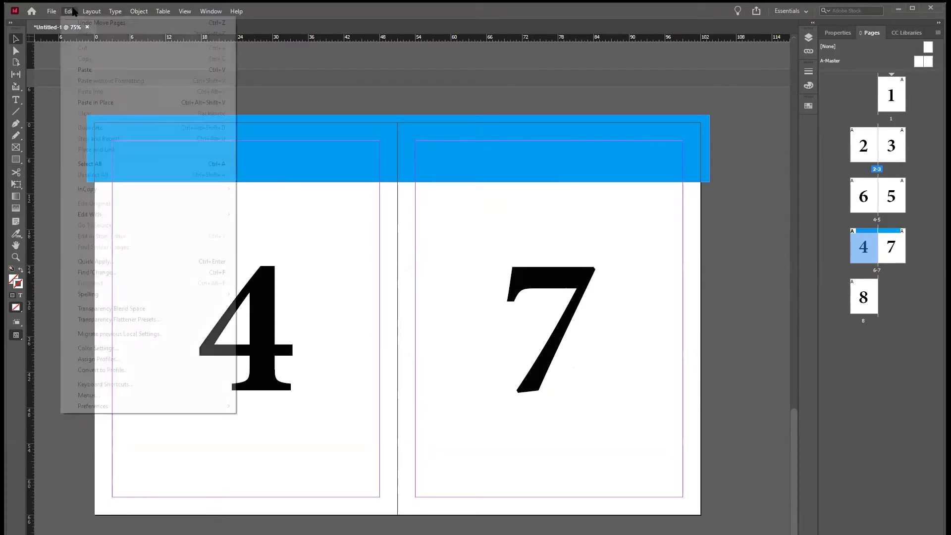
click(75, 23)
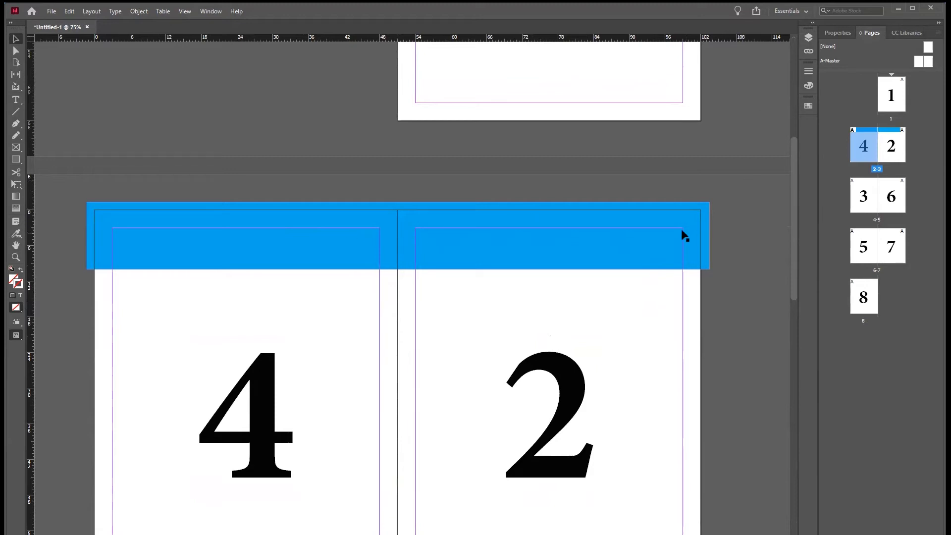
- Shorten the blue bar to end at the spine above page 4, and paste a copy of it in place
click(684, 269)
drag(708, 235, 398, 243)
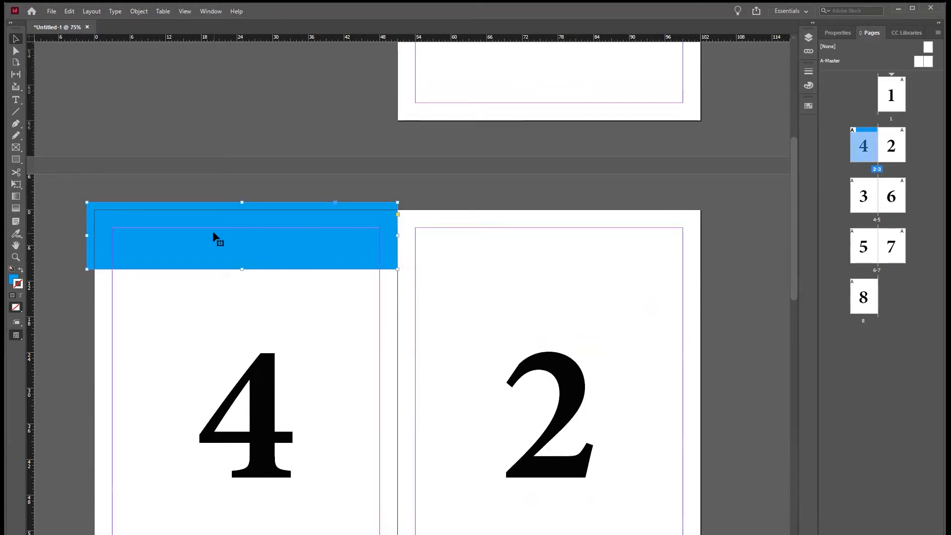
click(69, 12)
click(78, 60)
click(70, 11)
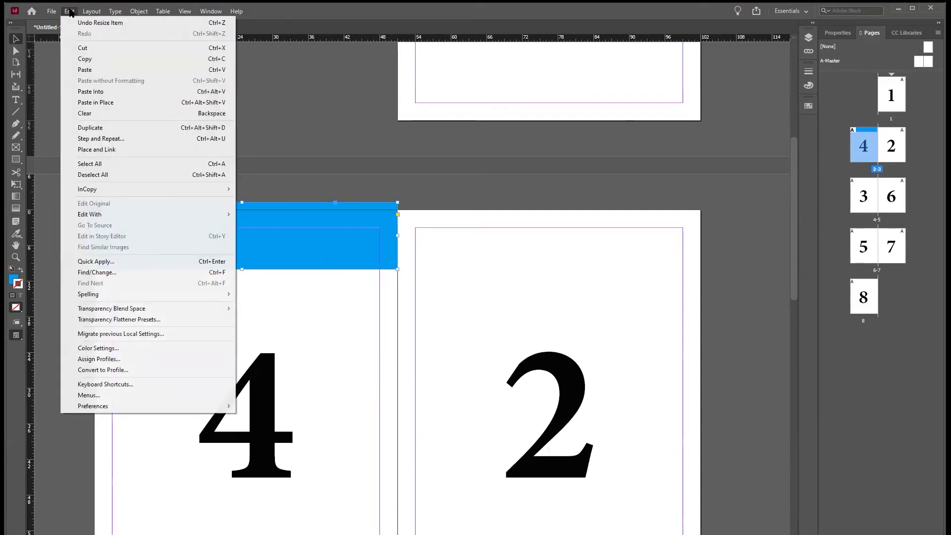
click(95, 103)
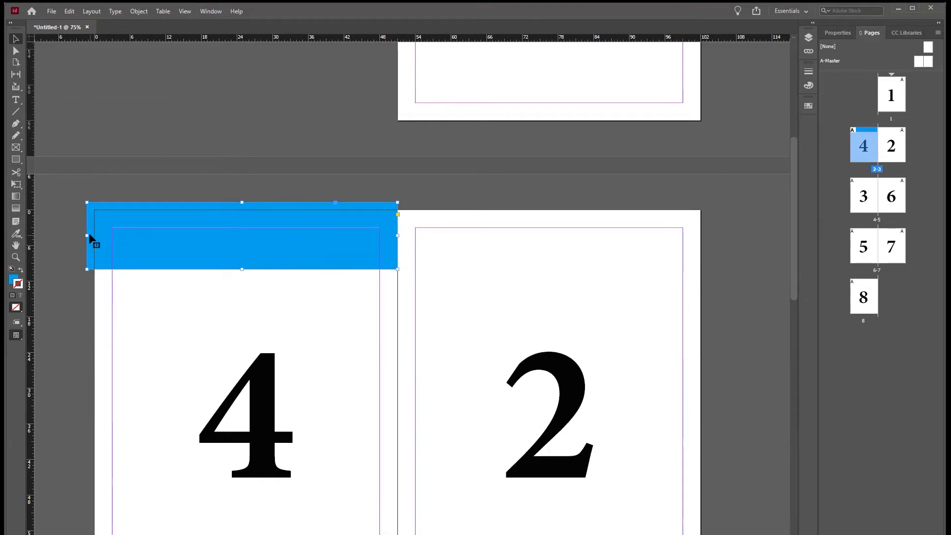
- Flip the pasted bar across the spine so it covers the head of page 2 past its outer edge
drag(87, 234, 709, 220)
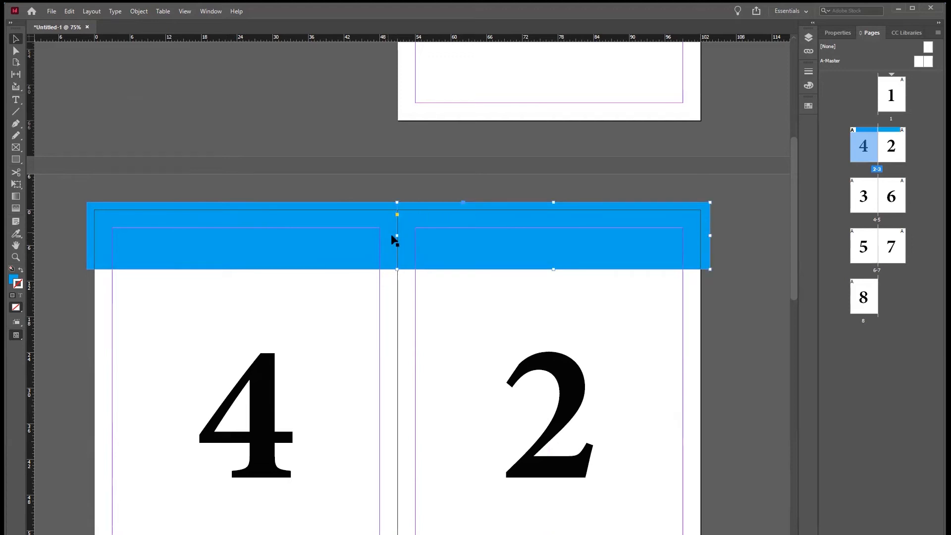
drag(398, 235, 398, 233)
click(415, 251)
click(409, 304)
click(427, 211)
- Move page 4 in front of page 7 and check the blue bars on the rearranged spreads
click(839, 164)
drag(862, 143, 885, 254)
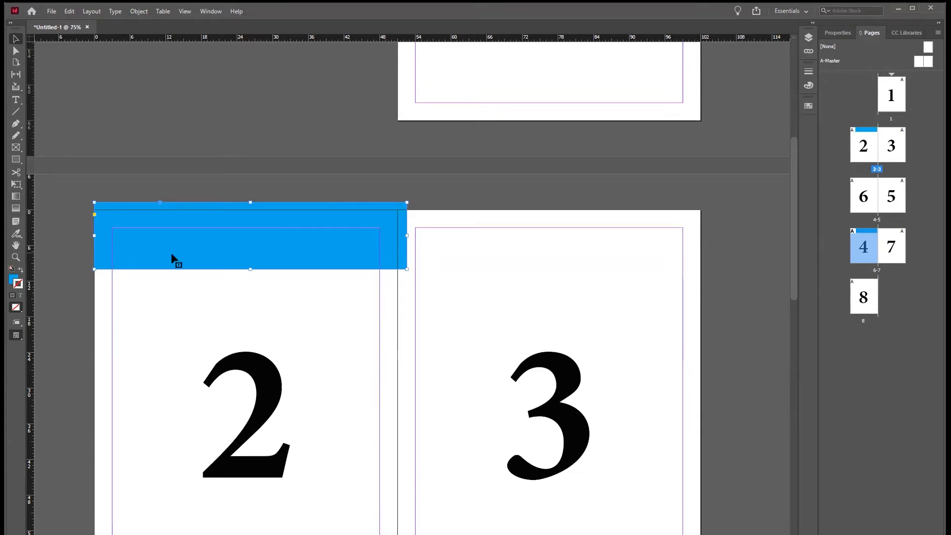
scroll(302, 481, down, 15)
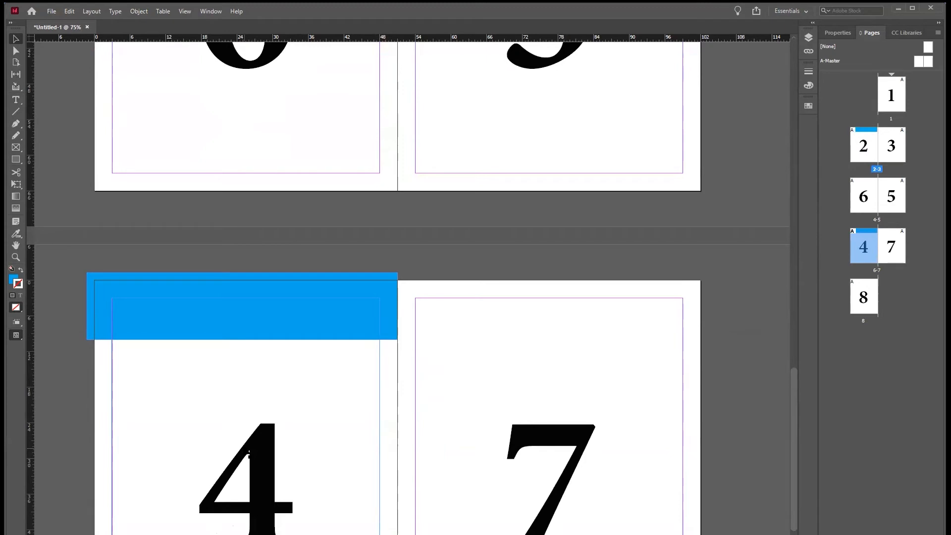
scroll(245, 448, up, 15)
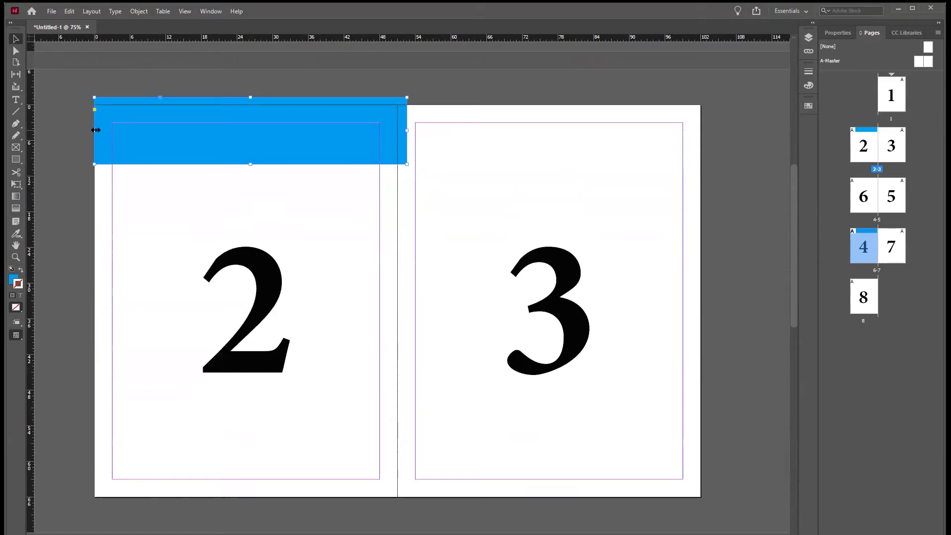
- Resize page 2's blue bar to reach past the page's outer edge and end at the spine
drag(95, 130, 87, 130)
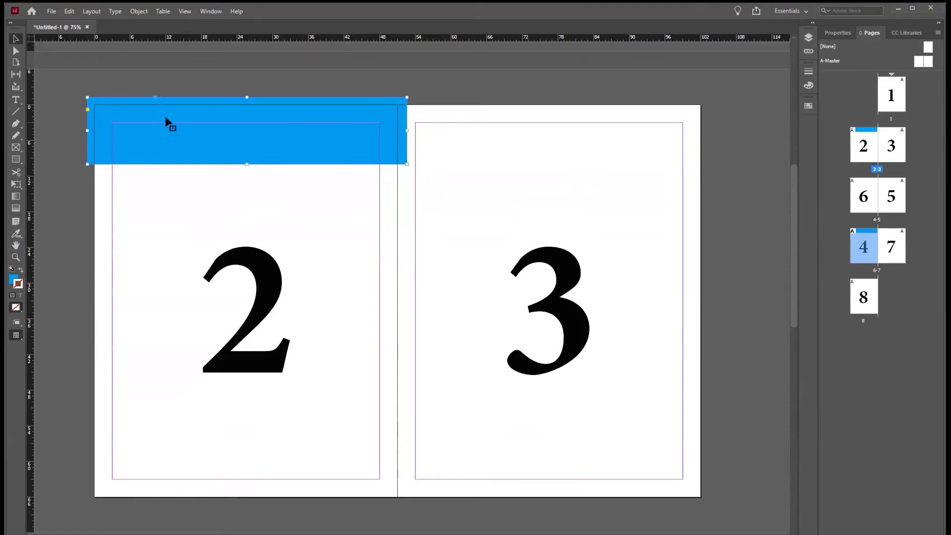
drag(407, 130, 397, 130)
click(427, 89)
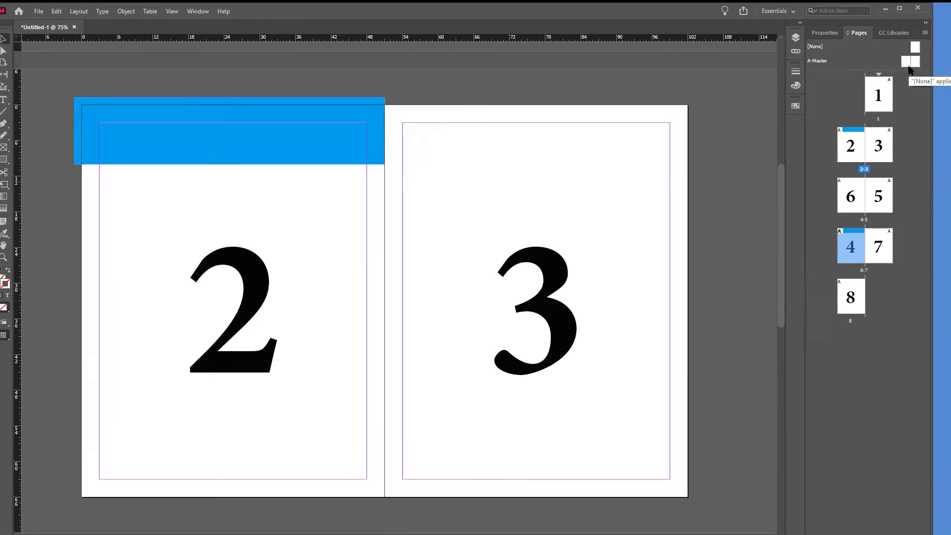
double_click(920, 63)
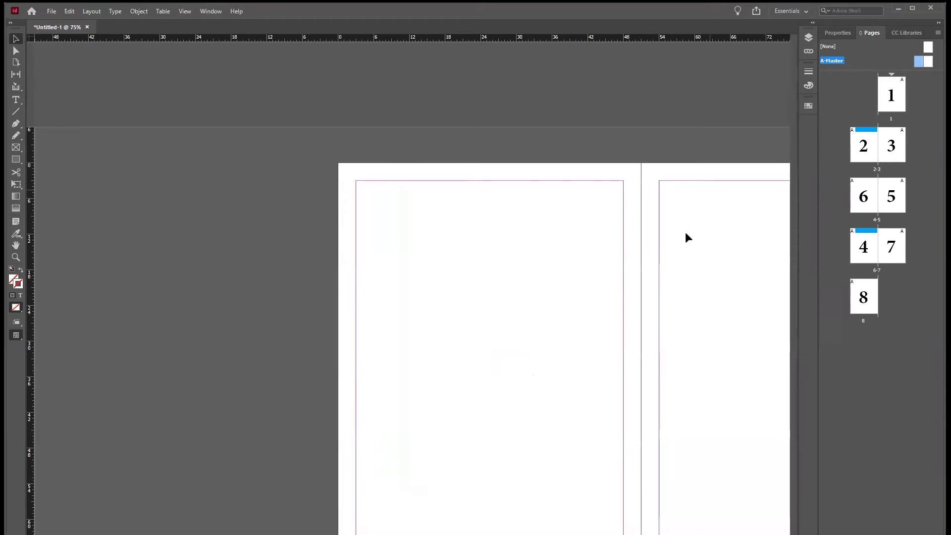
drag(697, 285, 489, 226)
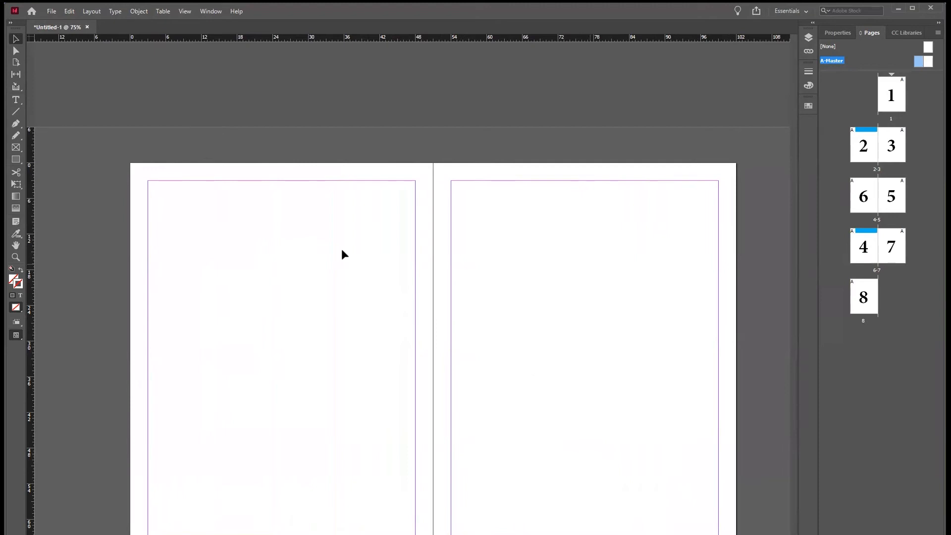
click(16, 100)
drag(148, 529, 416, 534)
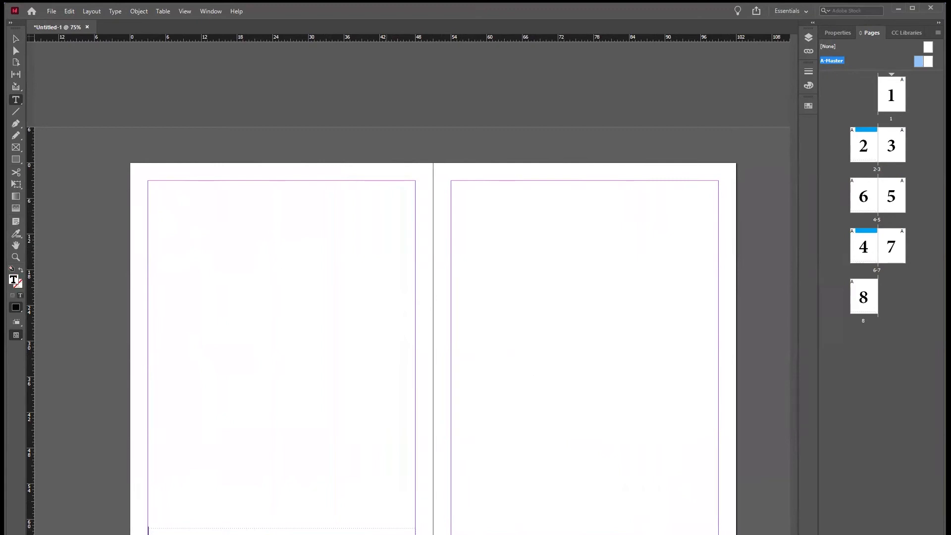
text(www.)
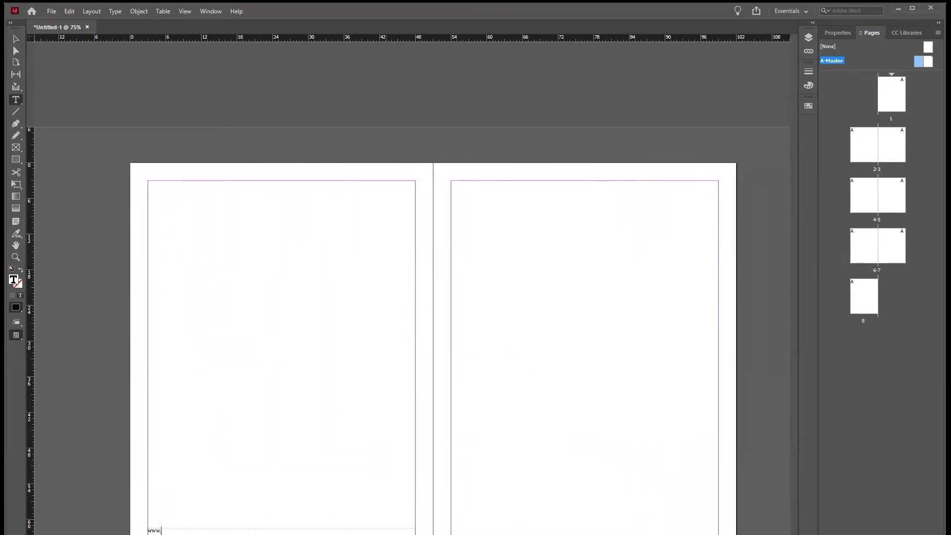
text(webaddress.com)
- Centre the web address text within its frame at the foot of the left master page
key(ctrl+a)
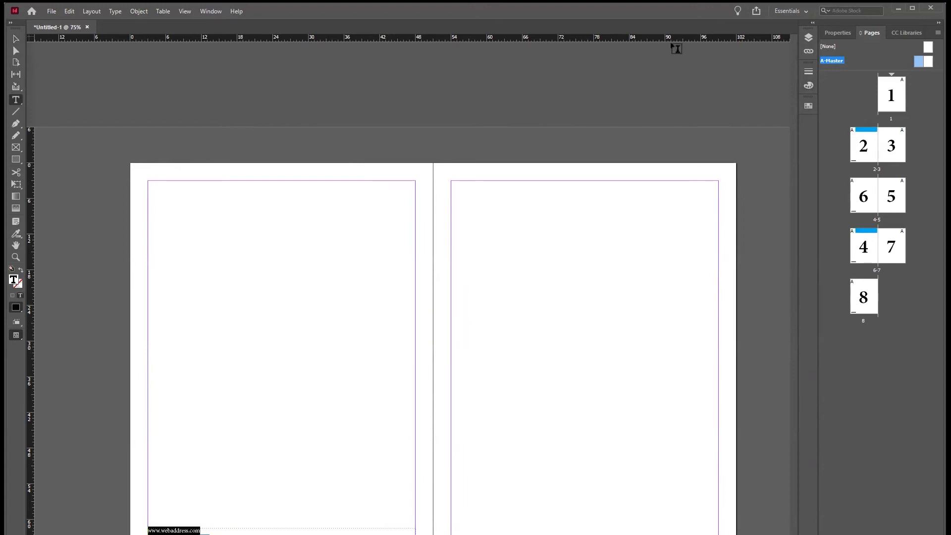
click(837, 32)
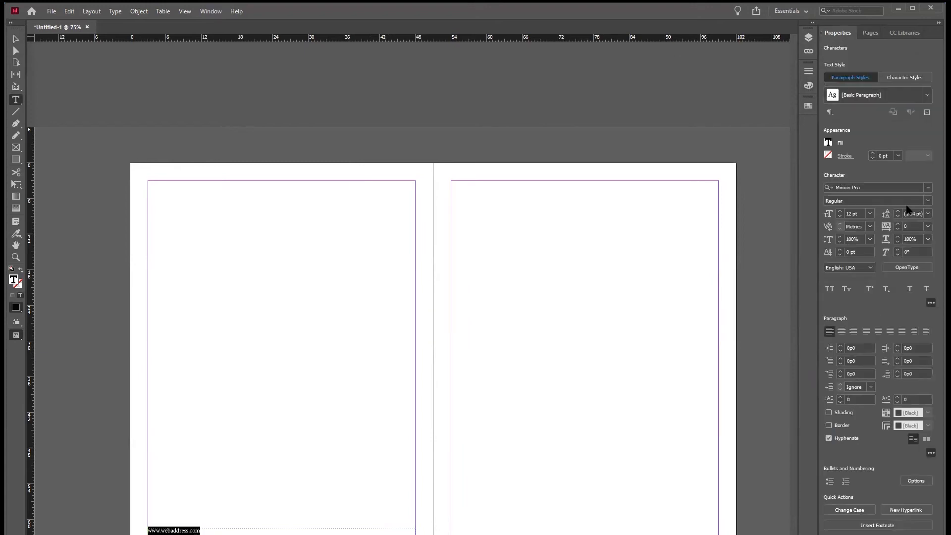
click(841, 332)
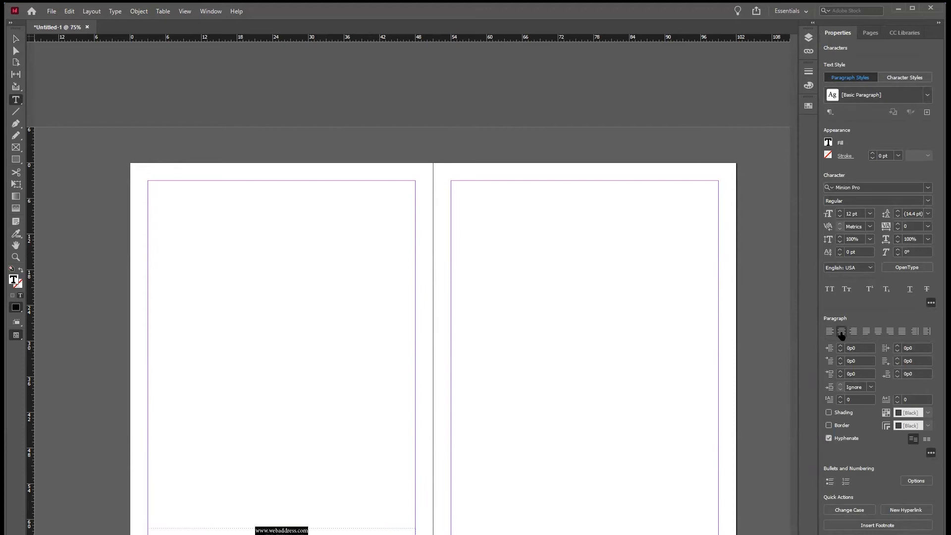
- Enlarge the web address to 33 pt and raise the frame's upper edge to make it about 3p2.4 high
click(841, 211)
click(840, 211)
click(840, 211)
click(840, 211)
click(840, 211)
click(840, 211)
click(840, 211)
click(840, 210)
click(840, 211)
click(840, 211)
click(840, 211)
click(840, 211)
key(Escape)
drag(282, 532, 281, 527)
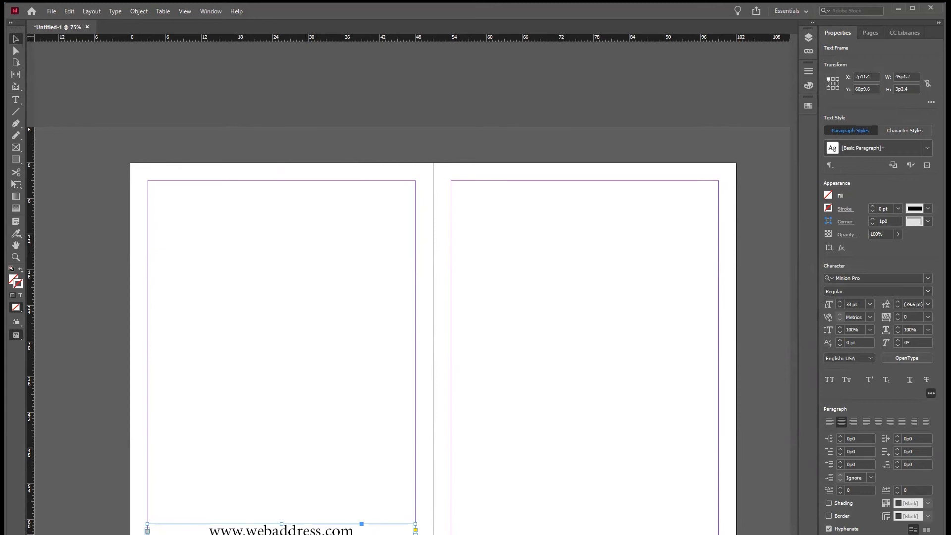
- Place a copy of the web address frame at the foot of the right master page and replace its text with "Phone:" and the phone number
key(ctrl+v)
drag(467, 363, 639, 526)
key(Return)
key(ctrl+a)
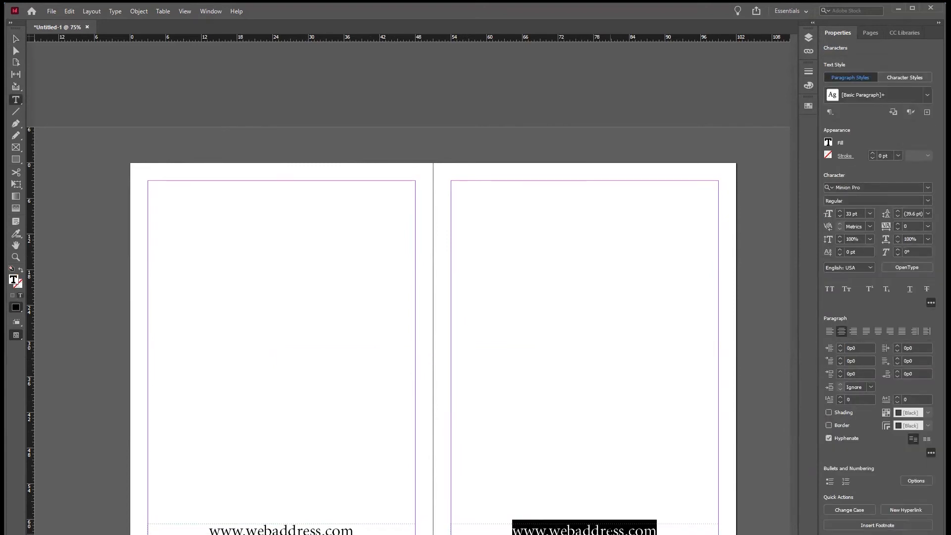
text(Phon)
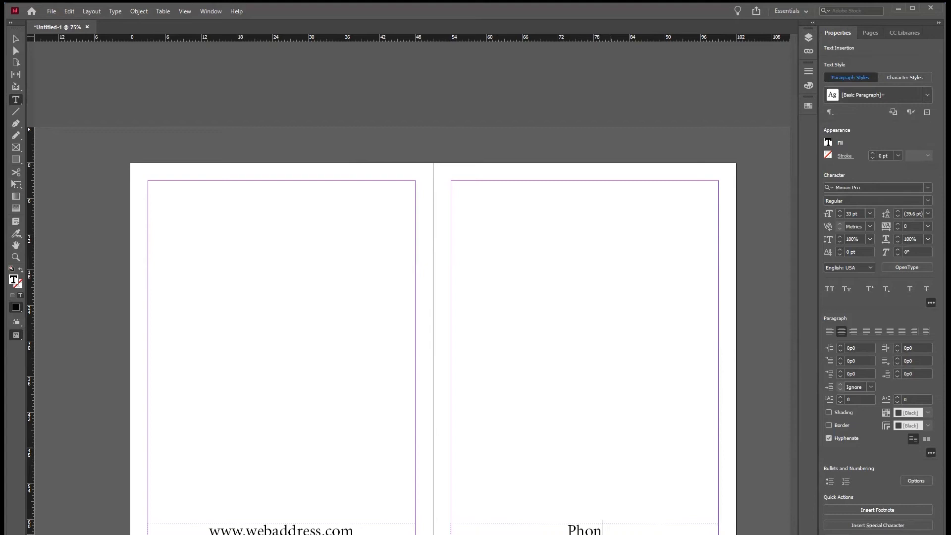
text(e: 123-4)
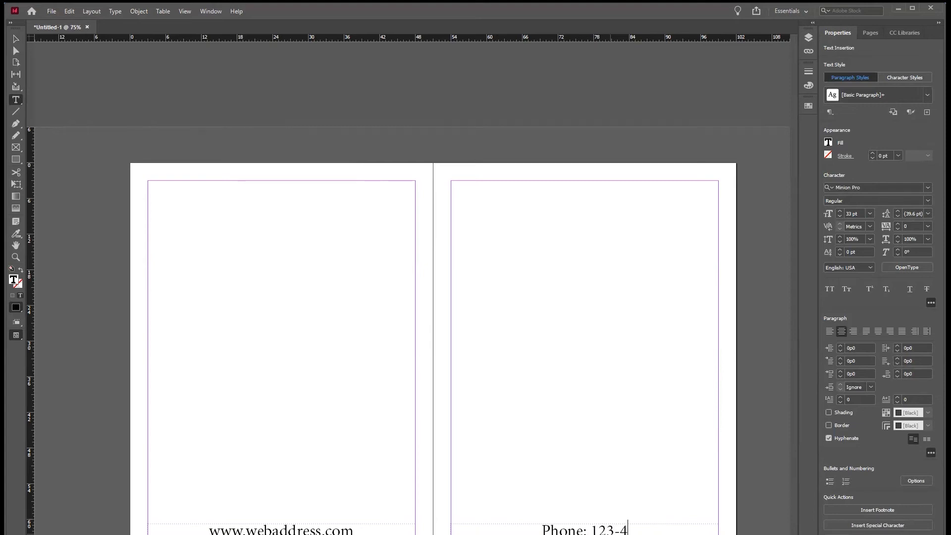
text(56-7890)
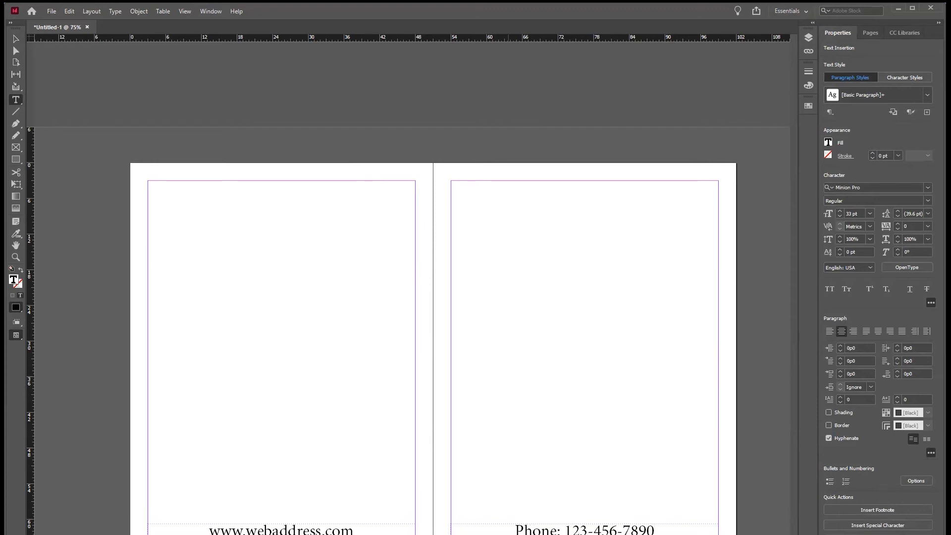
click(15, 38)
click(473, 296)
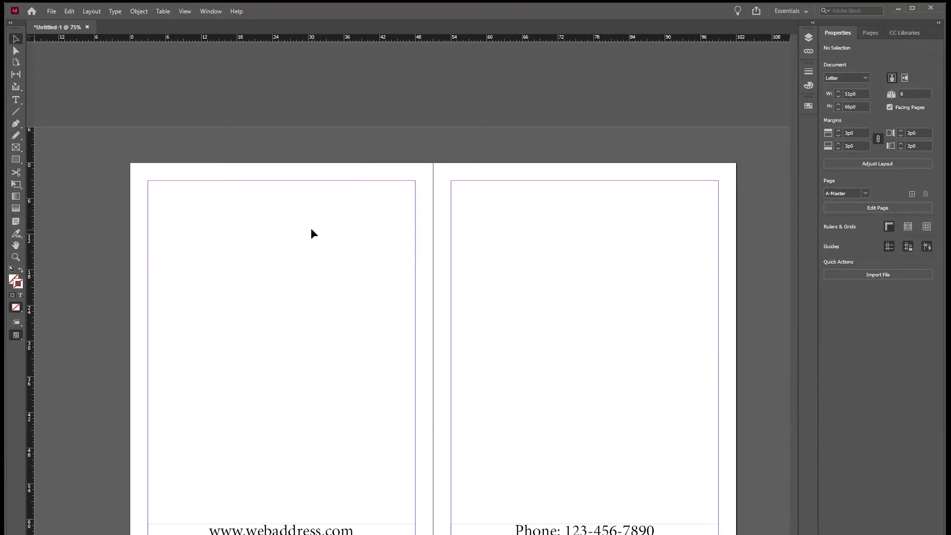
- Go to page 2 and examine the master footers on all pages from 1 to 8
click(873, 33)
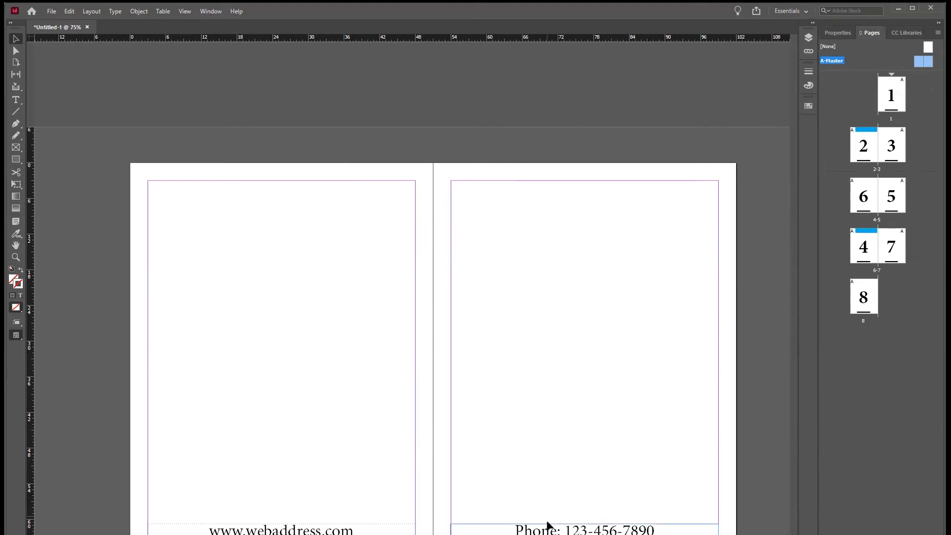
double_click(863, 146)
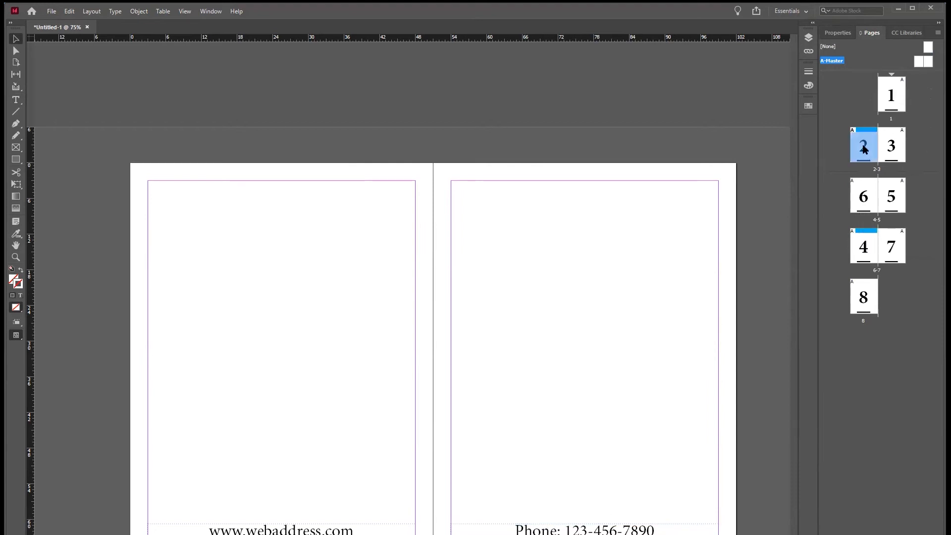
scroll(592, 299, up, 5)
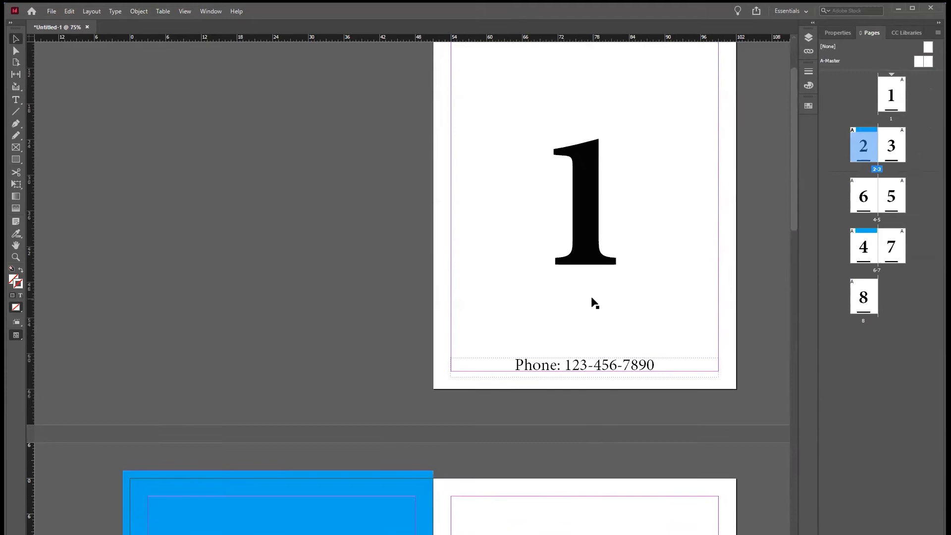
scroll(591, 296, down, 5)
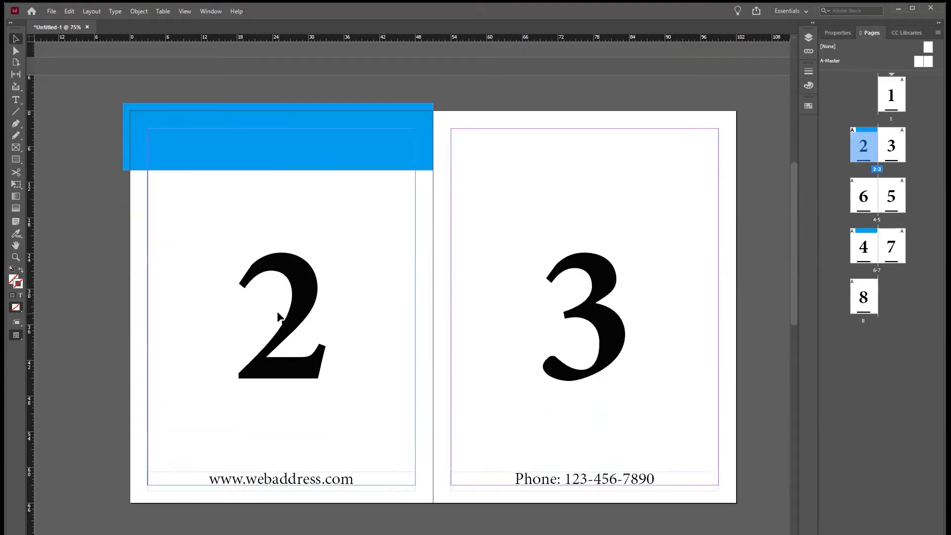
scroll(582, 486, down, 5)
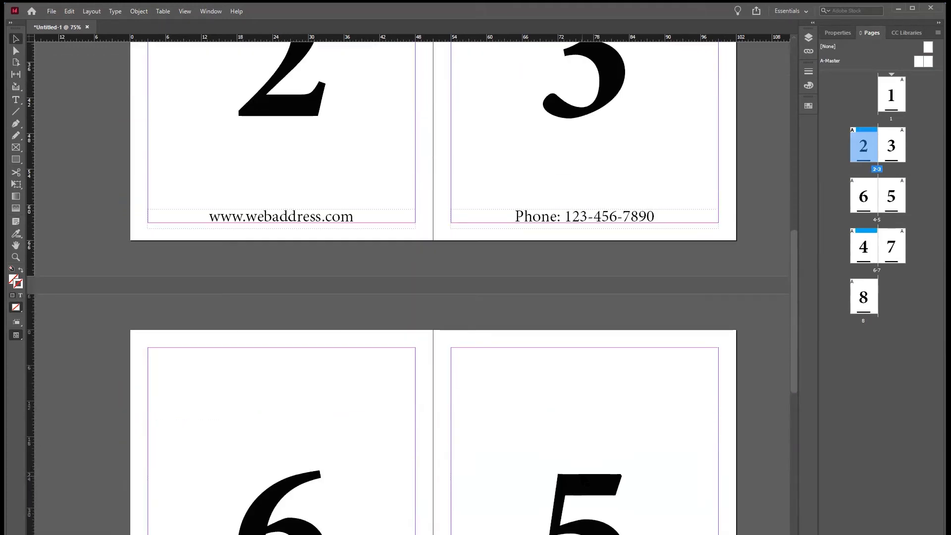
scroll(582, 477, down, 2)
scroll(543, 435, down, 5)
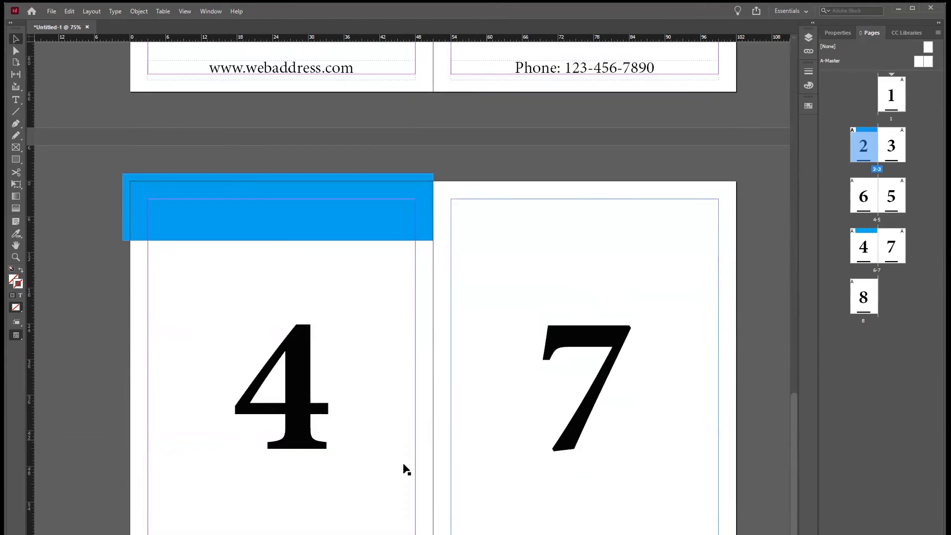
scroll(510, 533, down, 7)
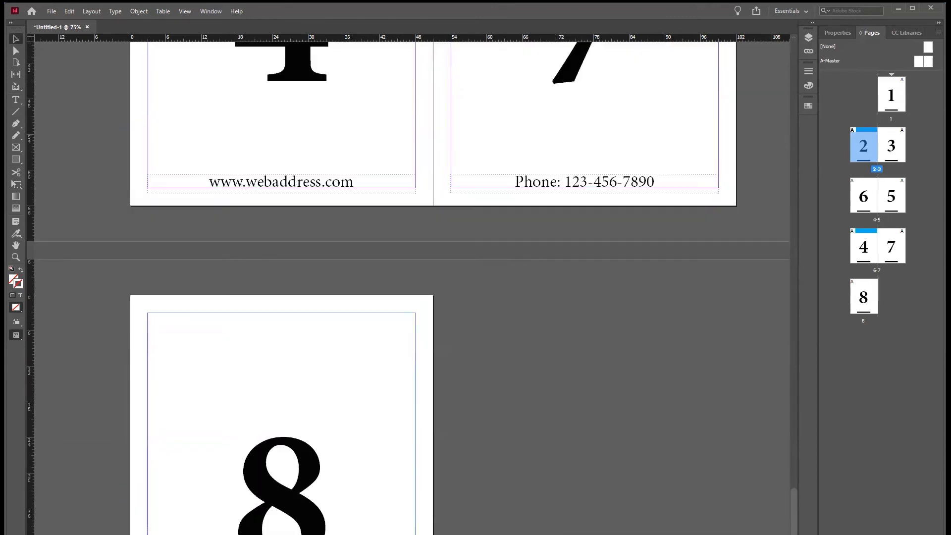
scroll(607, 430, up, 8)
scroll(607, 430, up, 15)
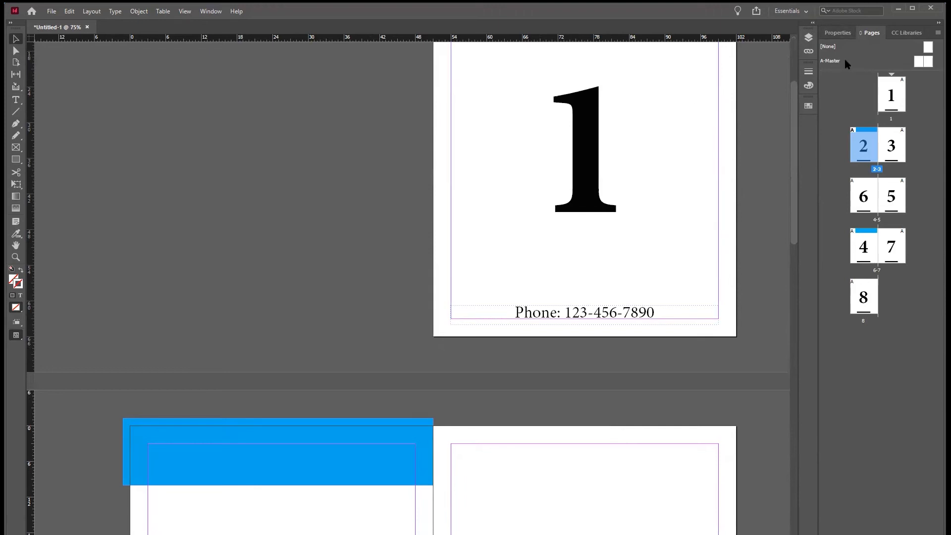
- Replace the phone number on the right page of A-Master with a different one and check the footers on the document pages
double_click(925, 62)
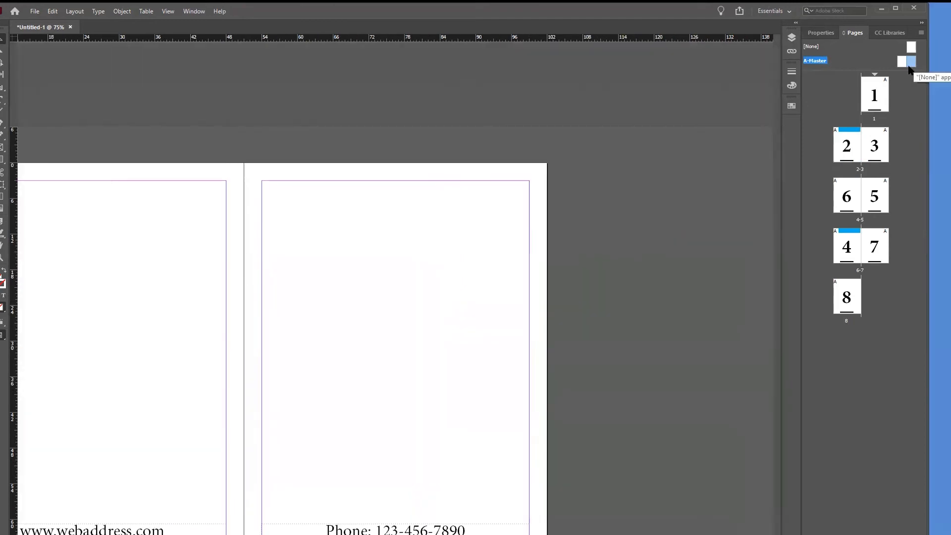
double_click(413, 530)
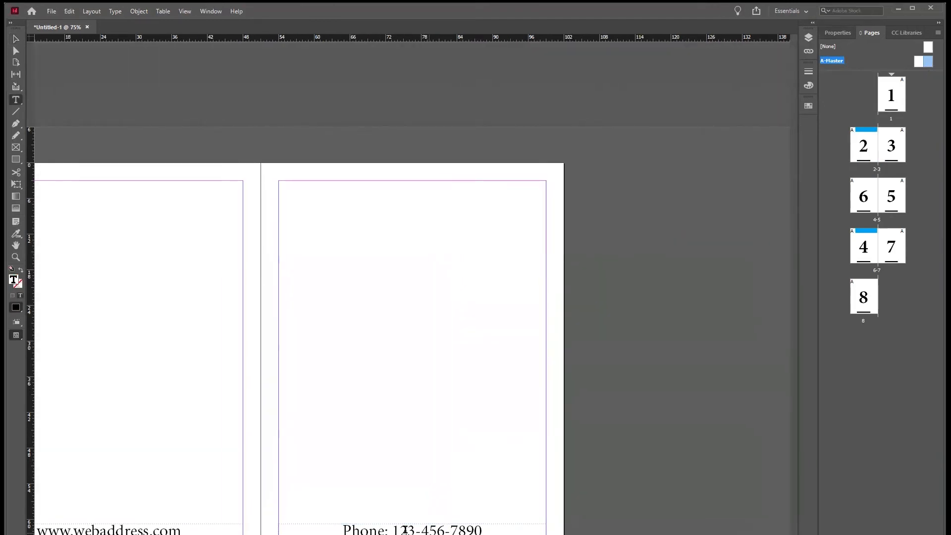
drag(394, 530, 515, 530)
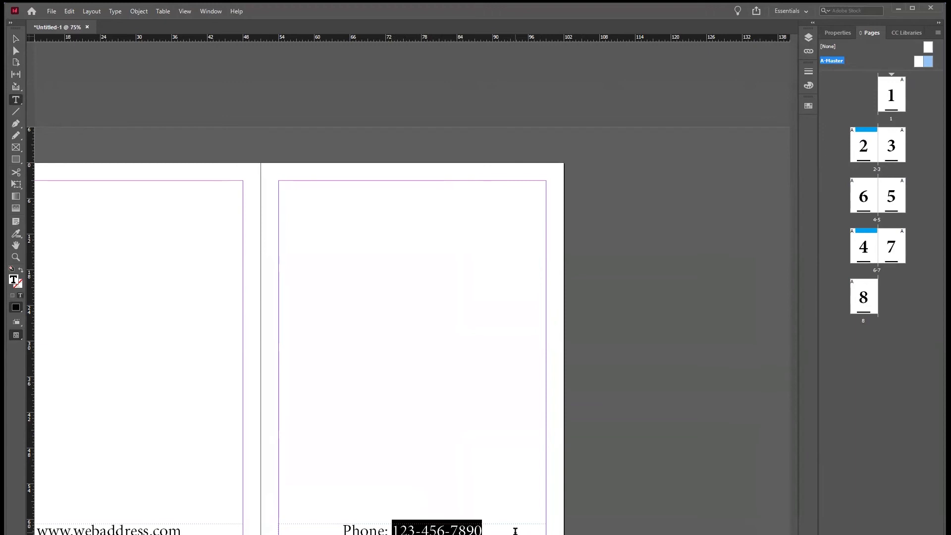
text(456-789-1234)
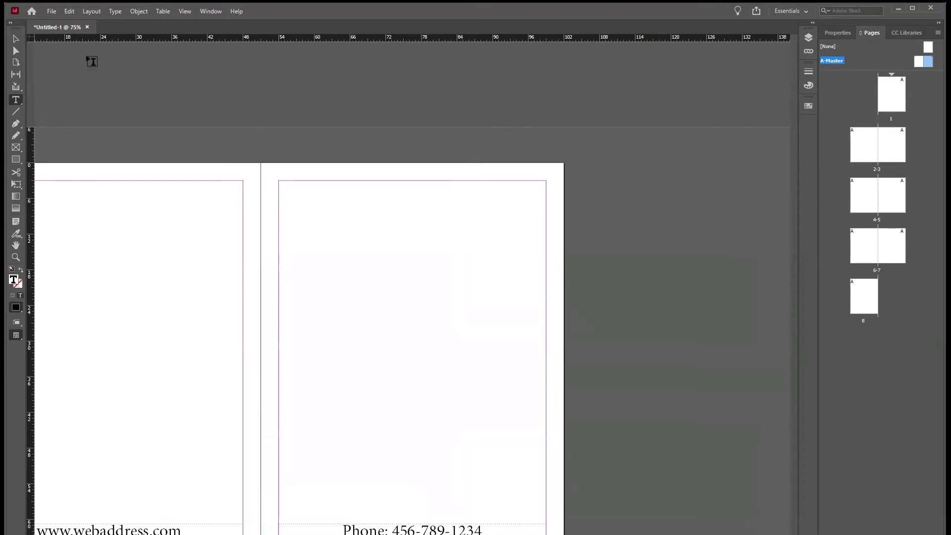
key(Escape)
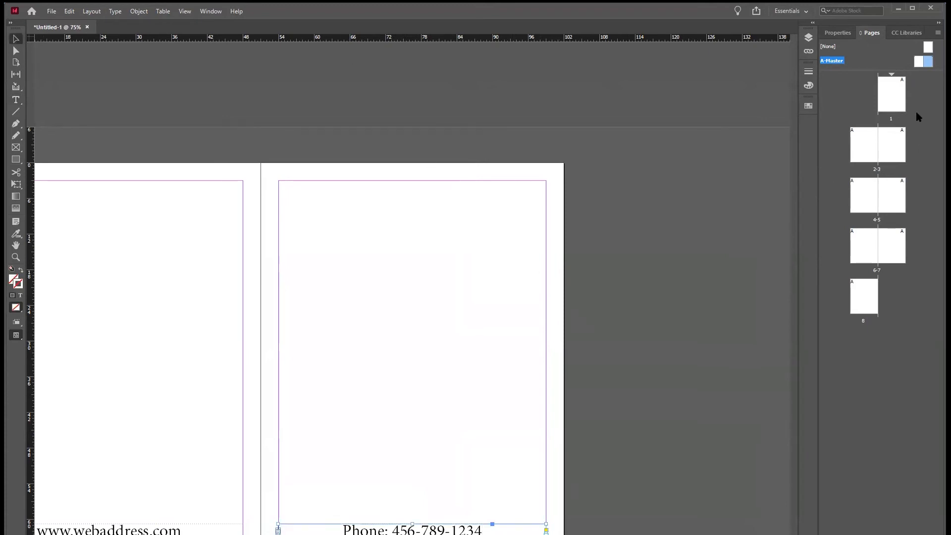
double_click(890, 93)
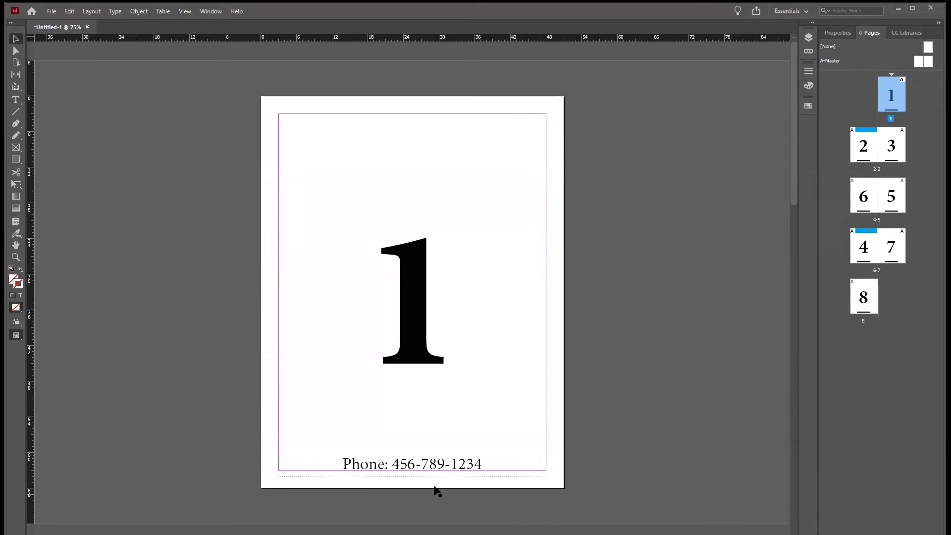
scroll(430, 468, down, 15)
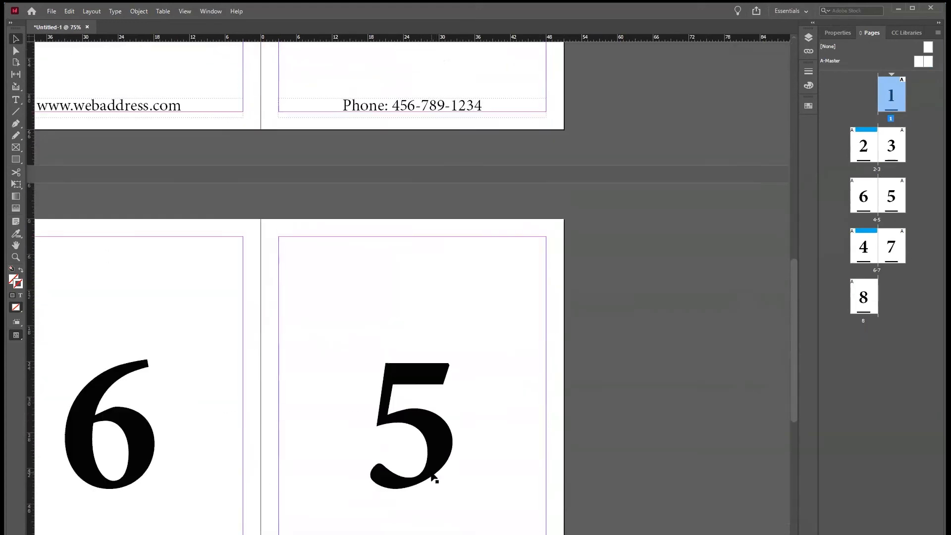
scroll(433, 476, down, 10)
scroll(434, 477, up, 10)
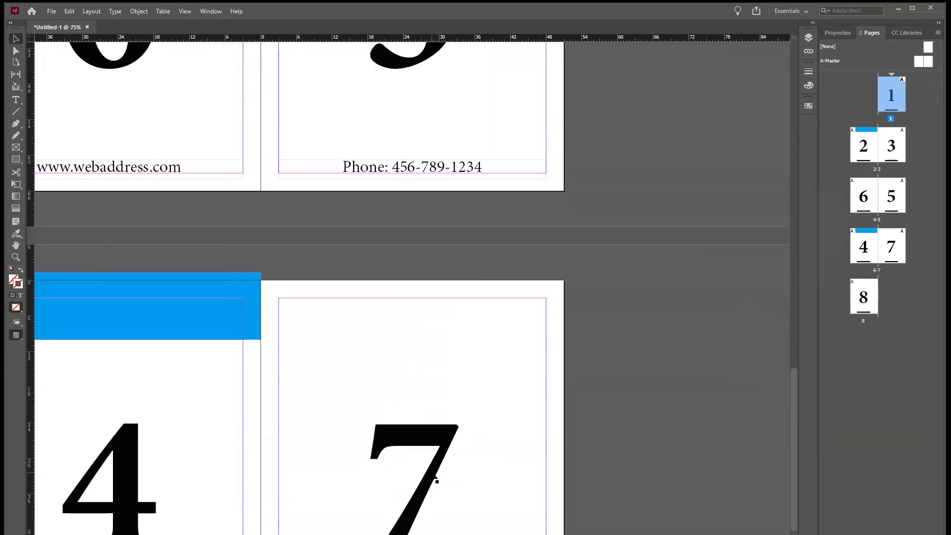
scroll(434, 476, up, 15)
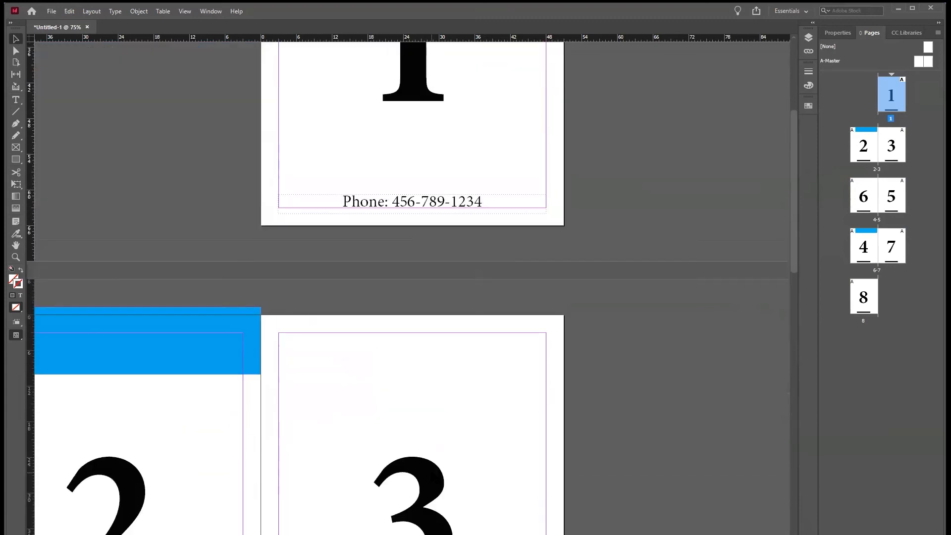
- Shorten the frame of page 3's large numeral from below so it clears the phone footer
drag(474, 483, 628, 140)
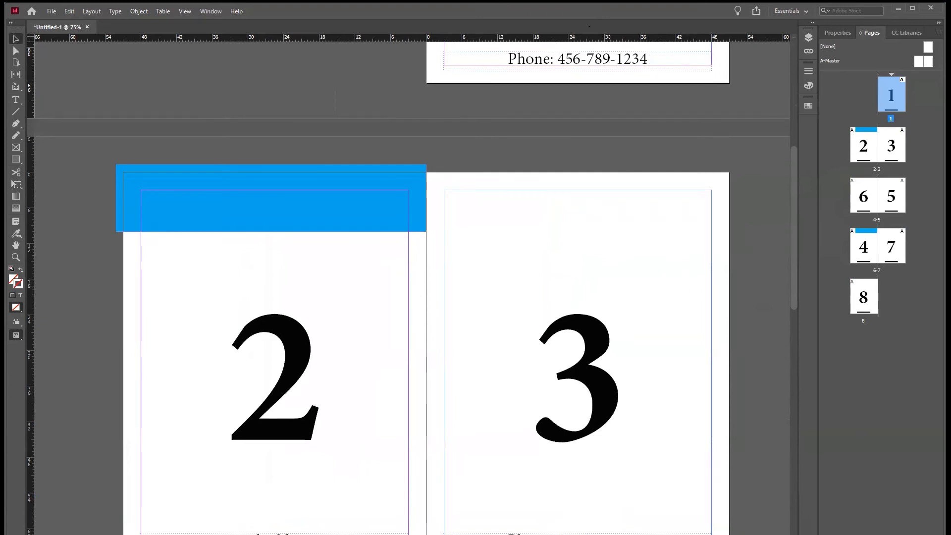
double_click(627, 375)
key(Escape)
drag(577, 534, 577, 529)
click(589, 534)
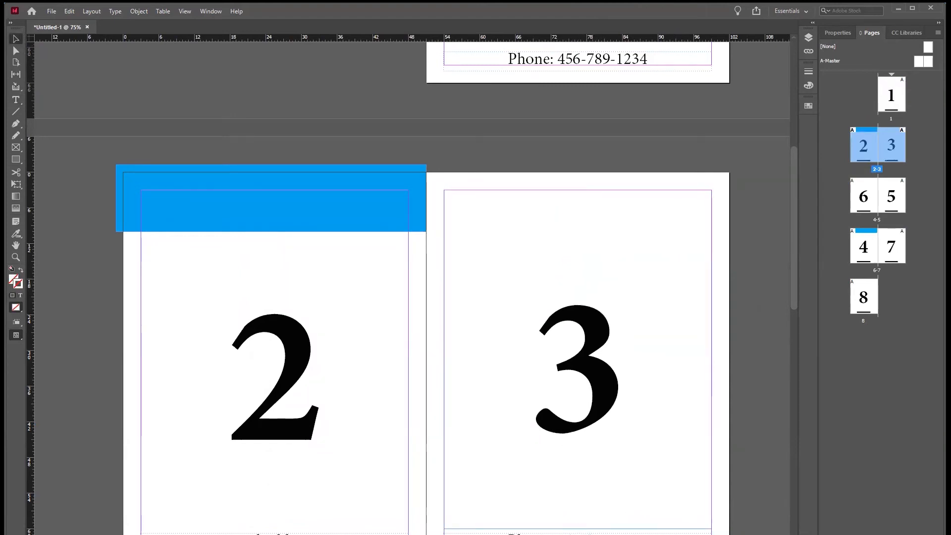
- Override the master's phone footer on page 3 and select it as an editable text frame
click(16, 101)
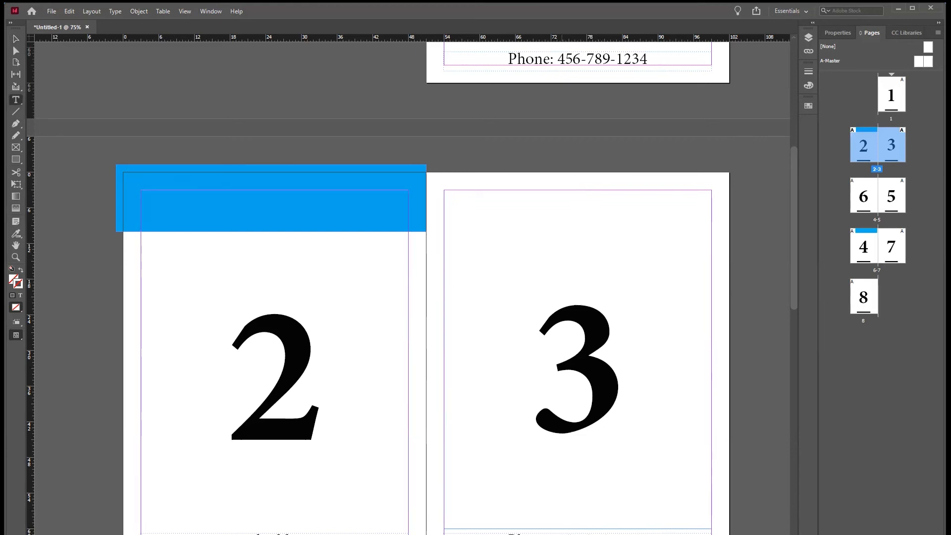
click(14, 40)
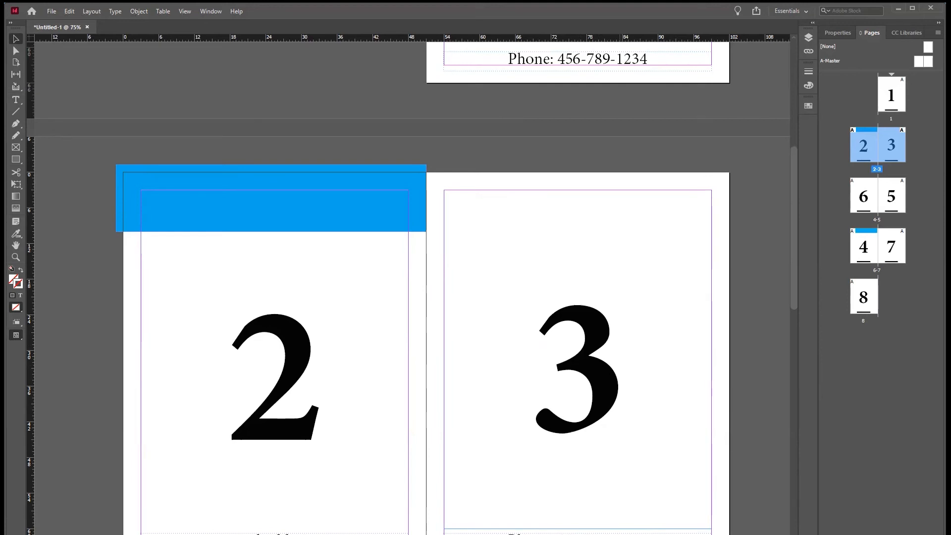
click(620, 534)
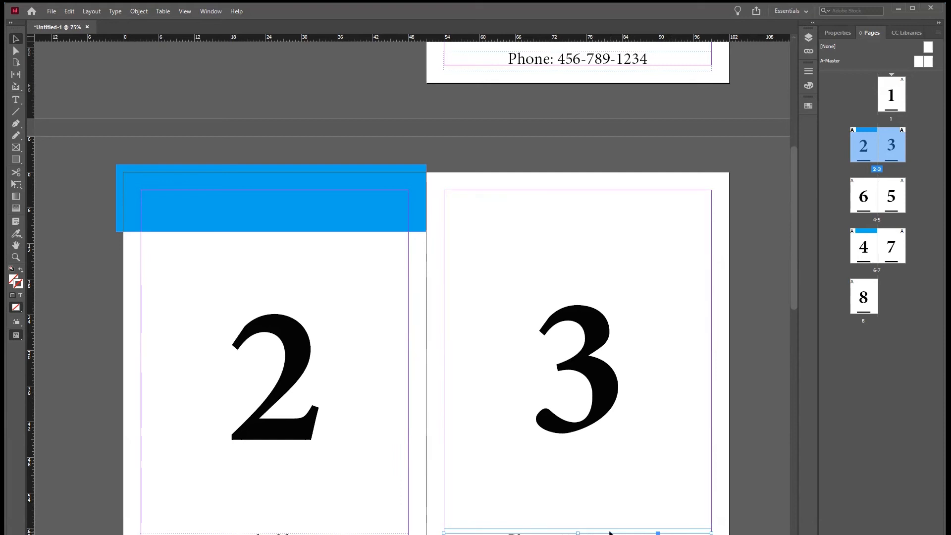
- Replace the phone number in page 3's overridden footer and compare it with the footers on the neighbouring pages
double_click(561, 533)
drag(561, 533, 648, 533)
text(1234)
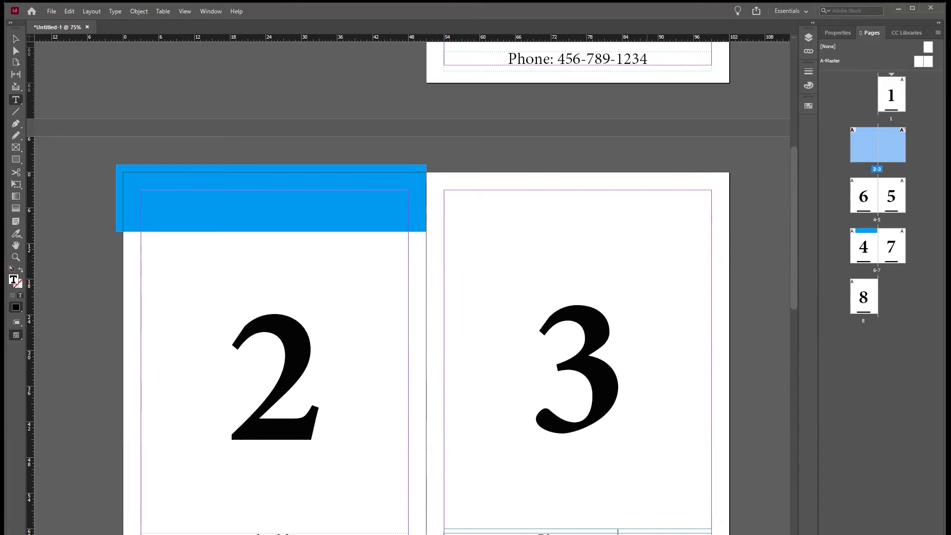
text(5634)
click(15, 39)
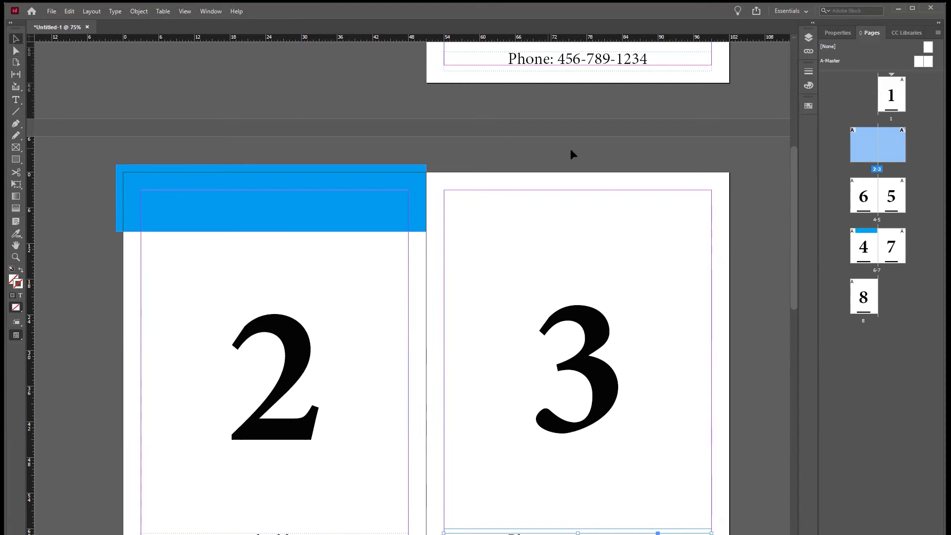
scroll(581, 419, down, 10)
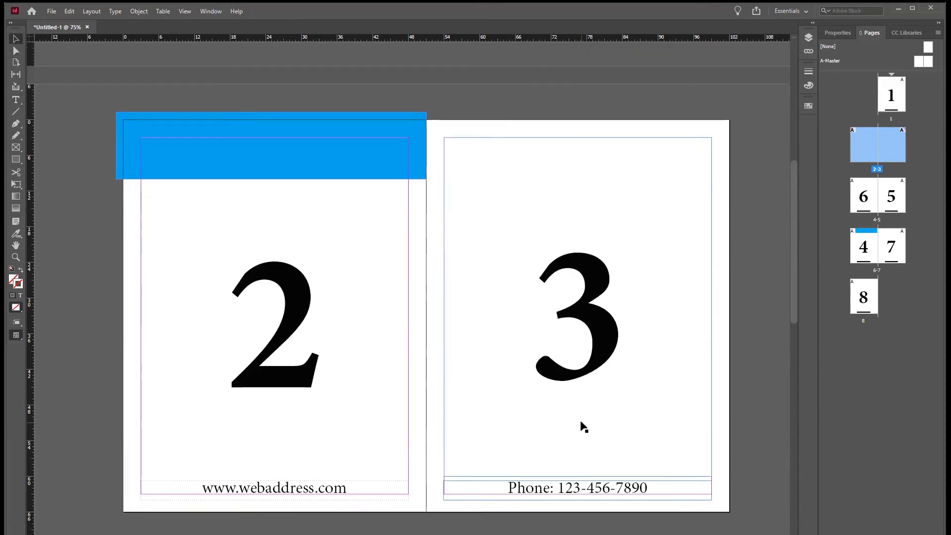
scroll(580, 420, down, 3)
scroll(580, 420, up, 12)
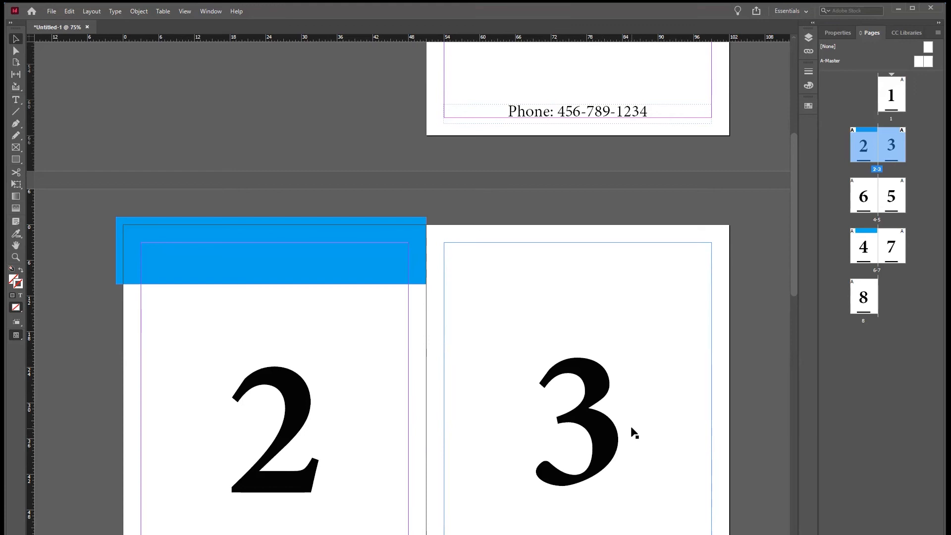
- On A-Master's left page, draw a text frame about 3p8 by 3p2 in the lower outer corner and insert a Current Page Number marker
scroll(459, 509, down, 1)
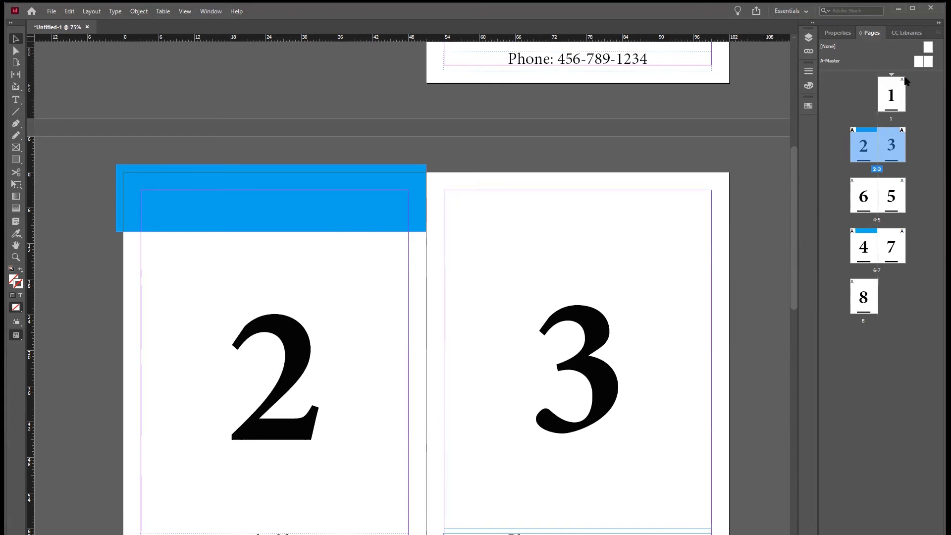
double_click(917, 61)
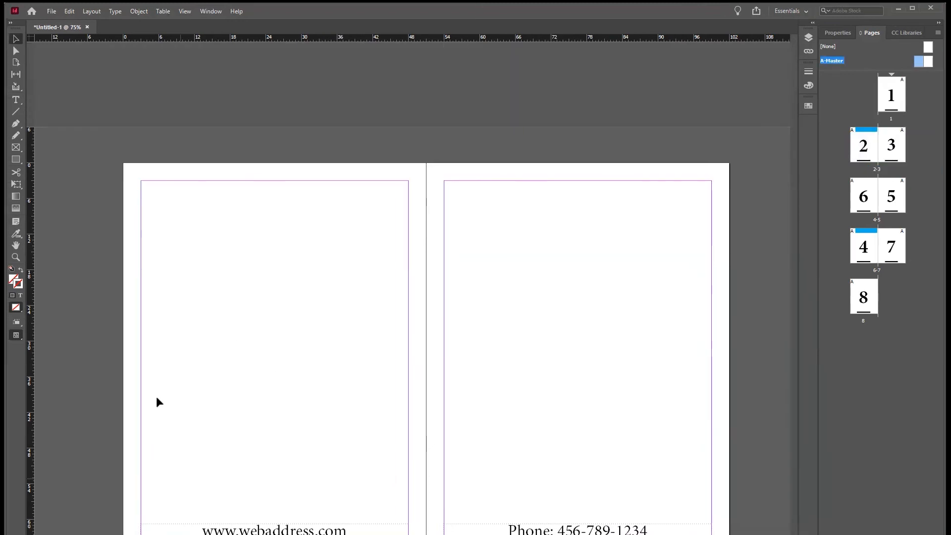
click(16, 99)
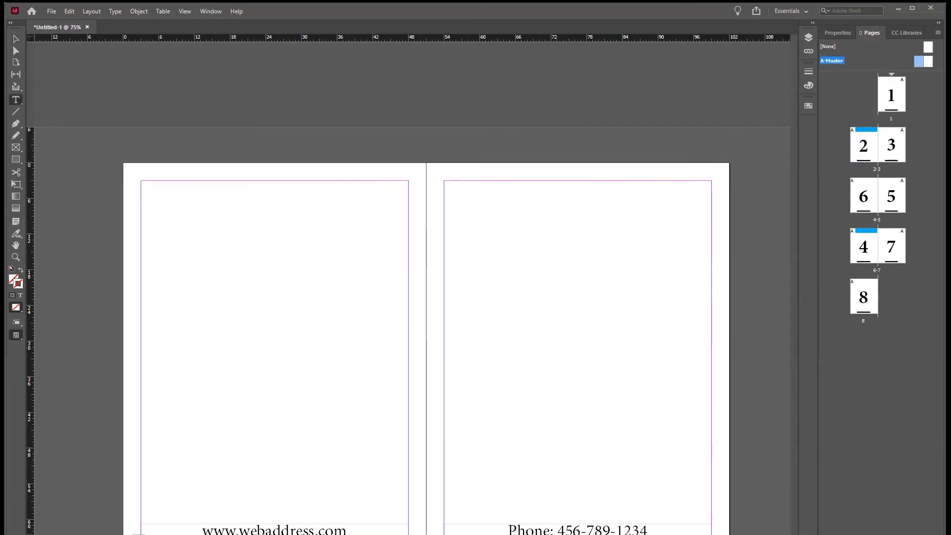
drag(133, 524, 157, 533)
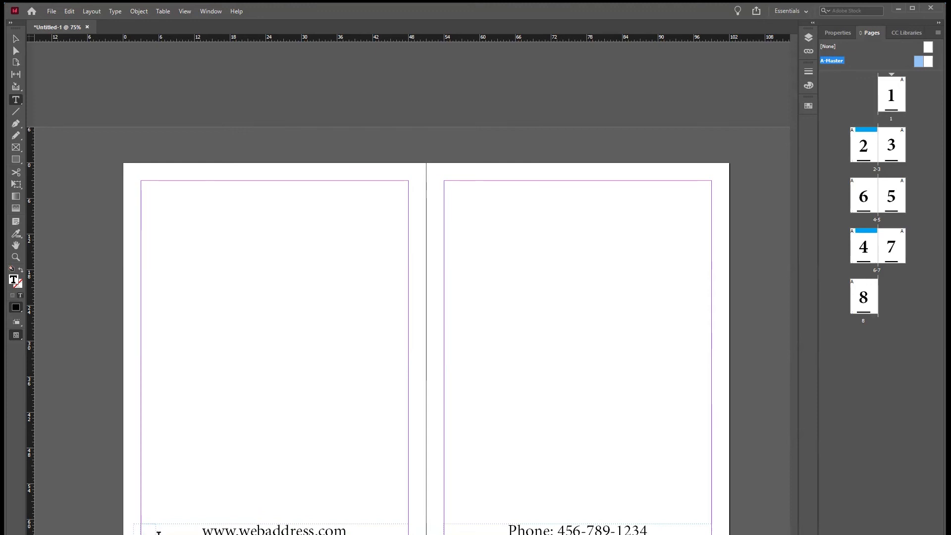
click(116, 12)
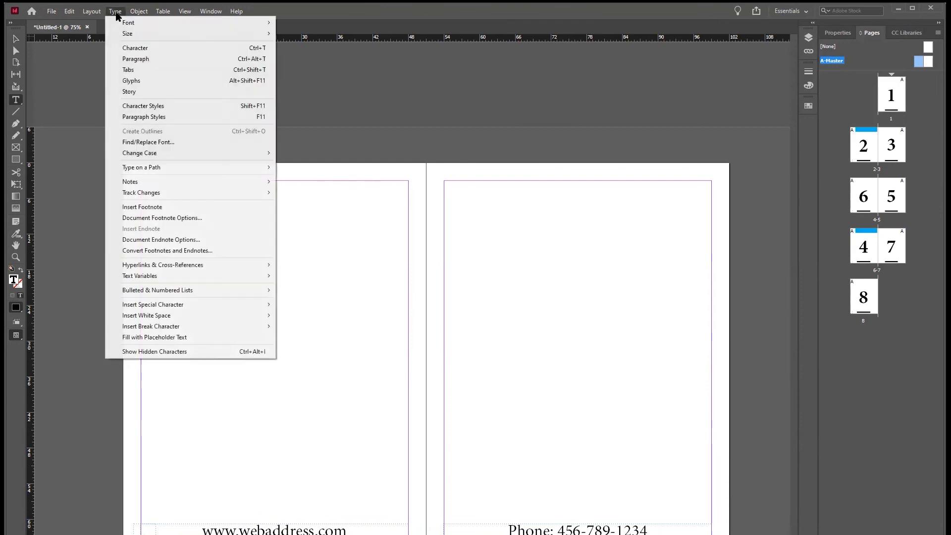
mouse_move(151, 311)
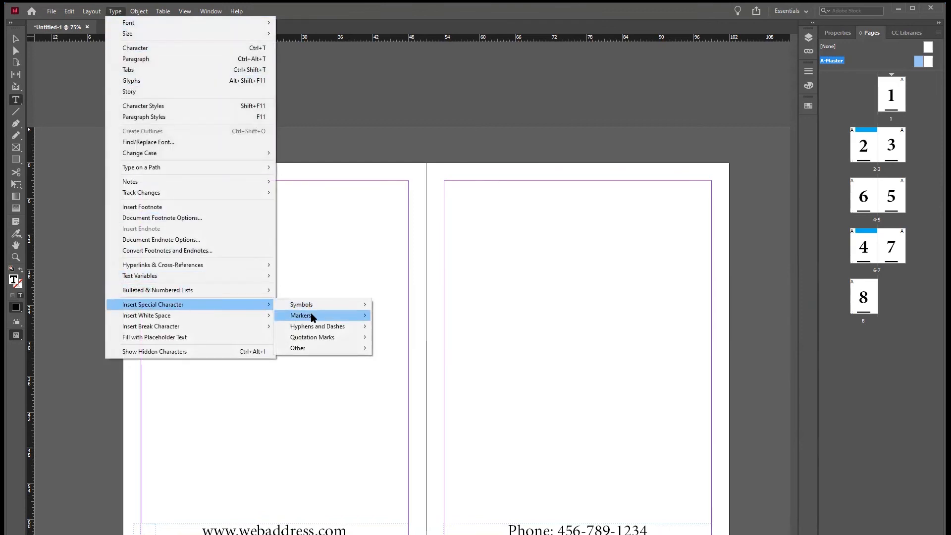
mouse_move(311, 316)
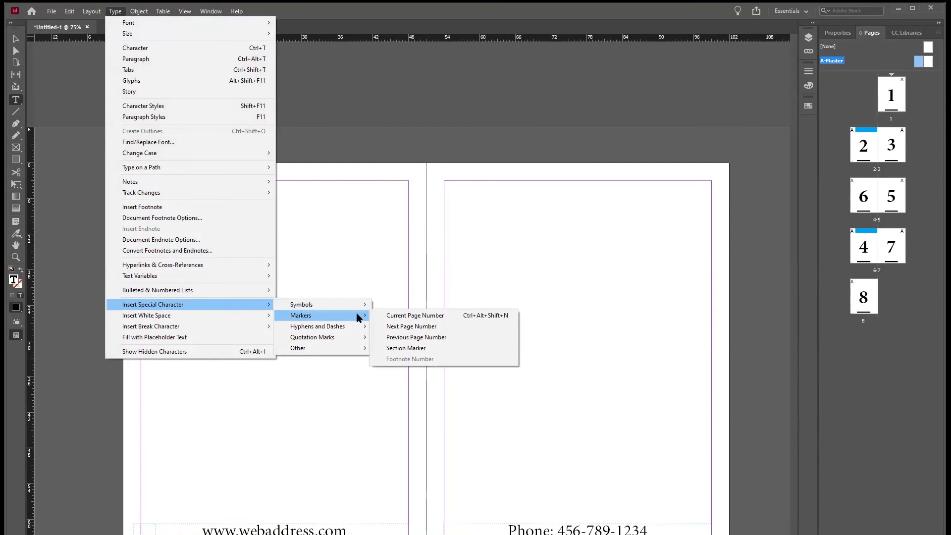
click(396, 316)
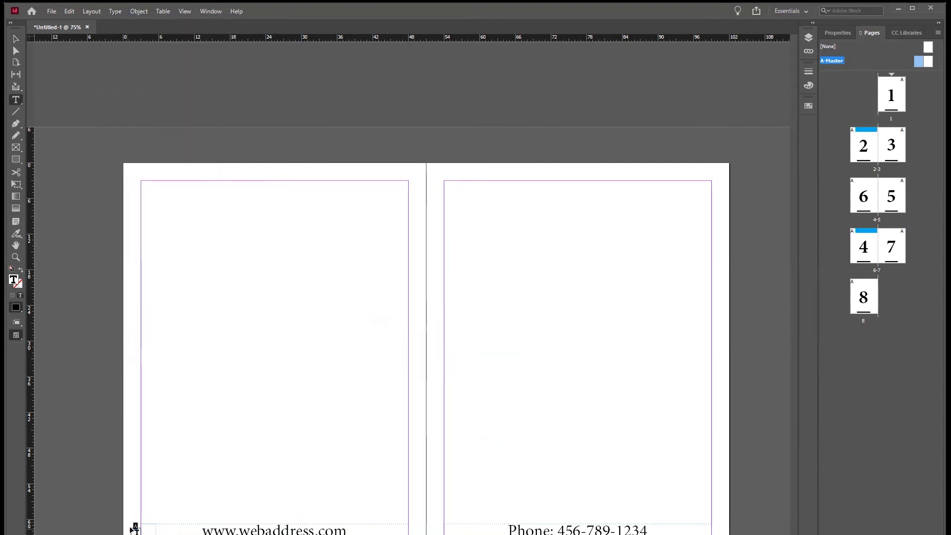
- Format the page number marker on A-Master's left page in Georgia at 40 pt and leave text editing
click(838, 33)
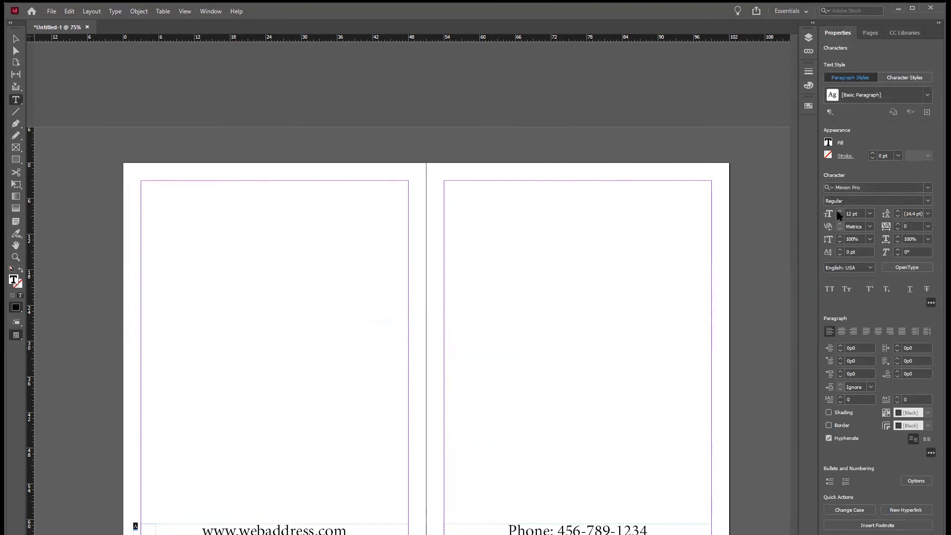
click(840, 211)
click(839, 212)
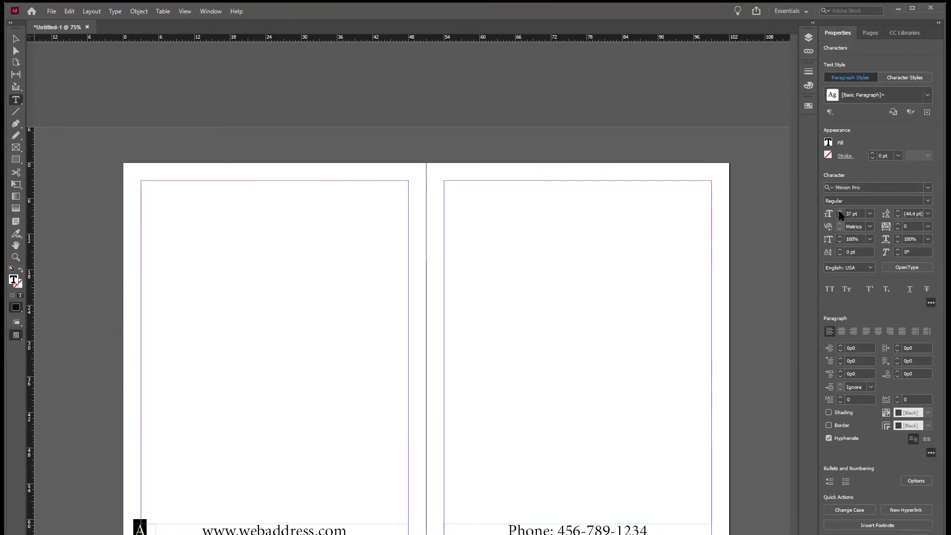
click(839, 211)
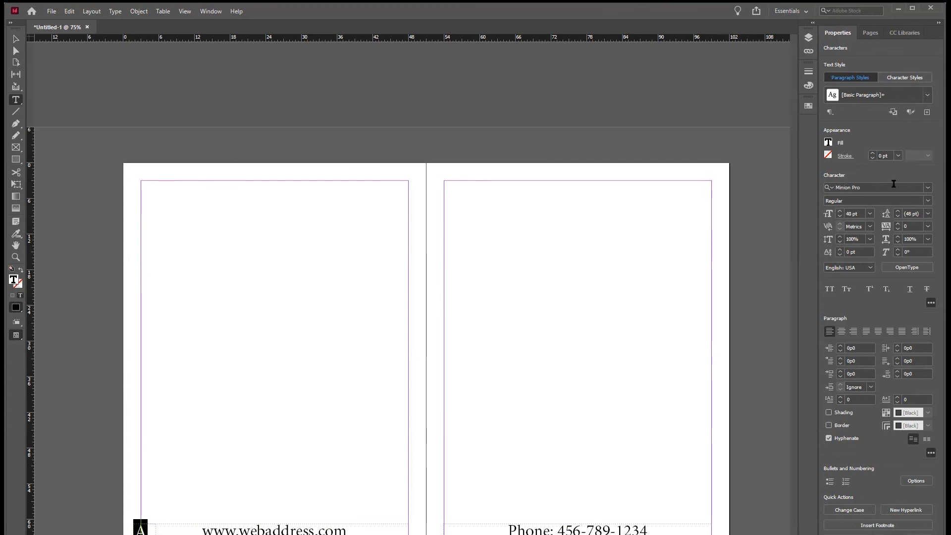
click(928, 187)
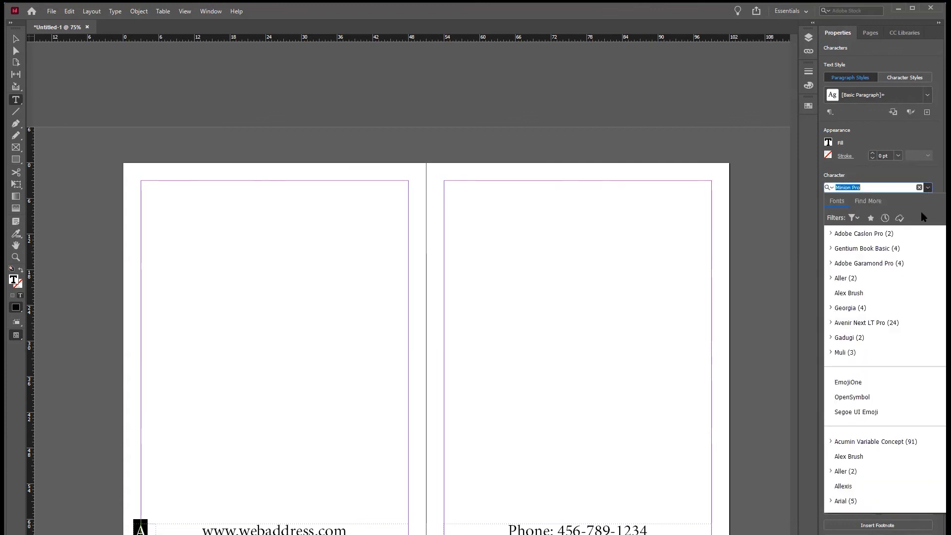
click(854, 308)
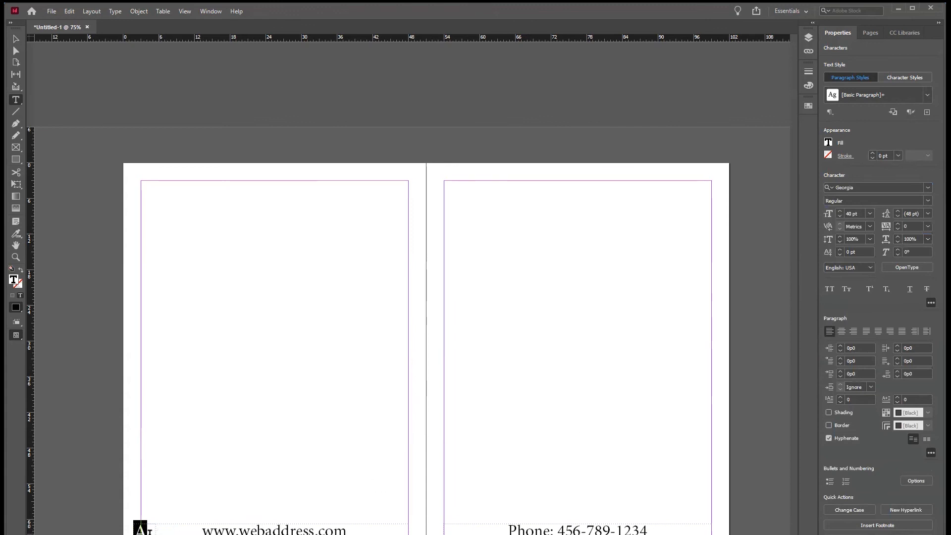
key(Escape)
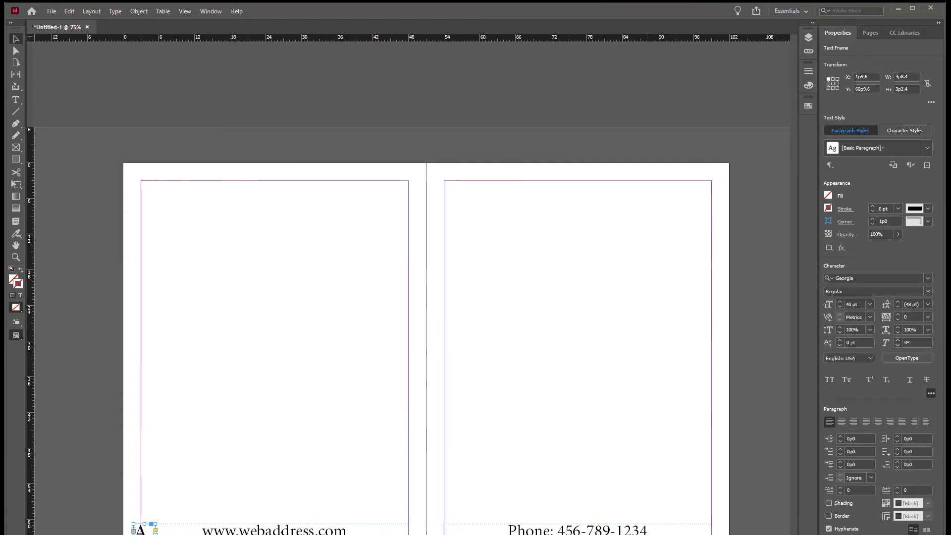
- Paste a copy of the page number frame, right-align its text, and place it in the lower outer corner of A-Master's right page
key(ctrl+v)
double_click(413, 361)
double_click(416, 359)
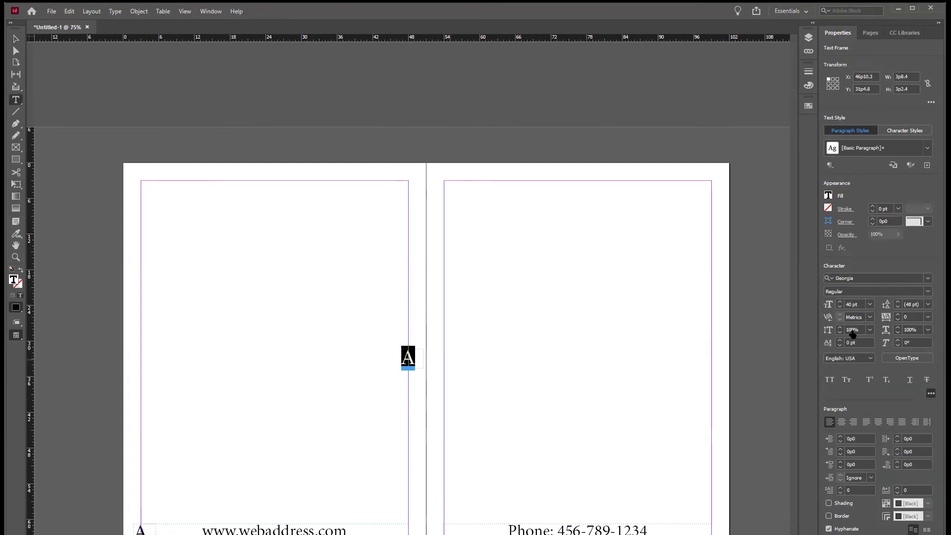
key(ctrl+shift+r)
click(17, 41)
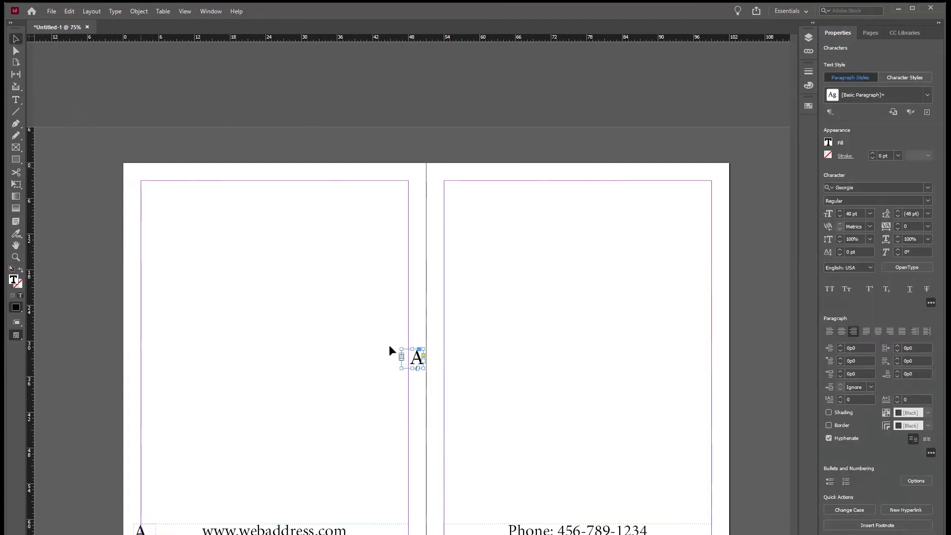
drag(416, 357, 710, 533)
click(774, 500)
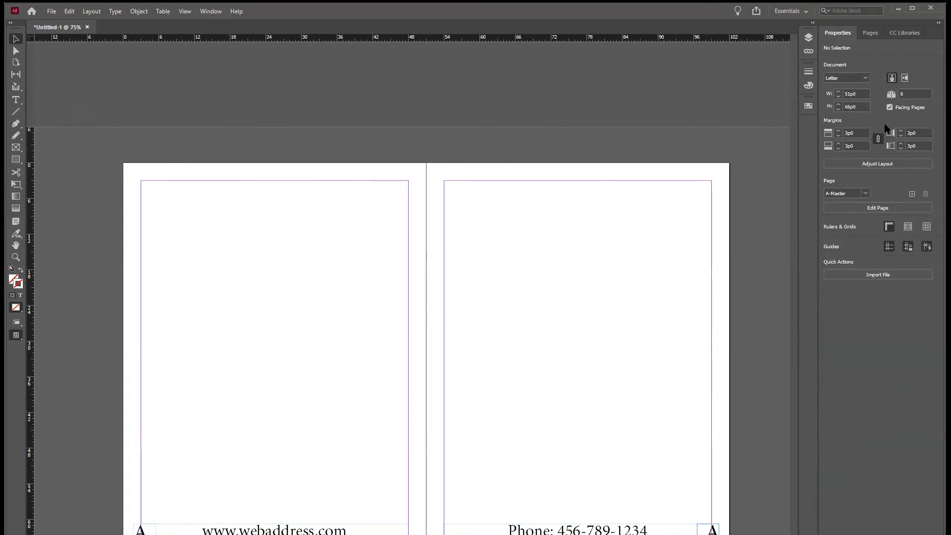
- Examine the automatic page numbers in the lower outer corners of the document pages, starting from page 1
click(870, 33)
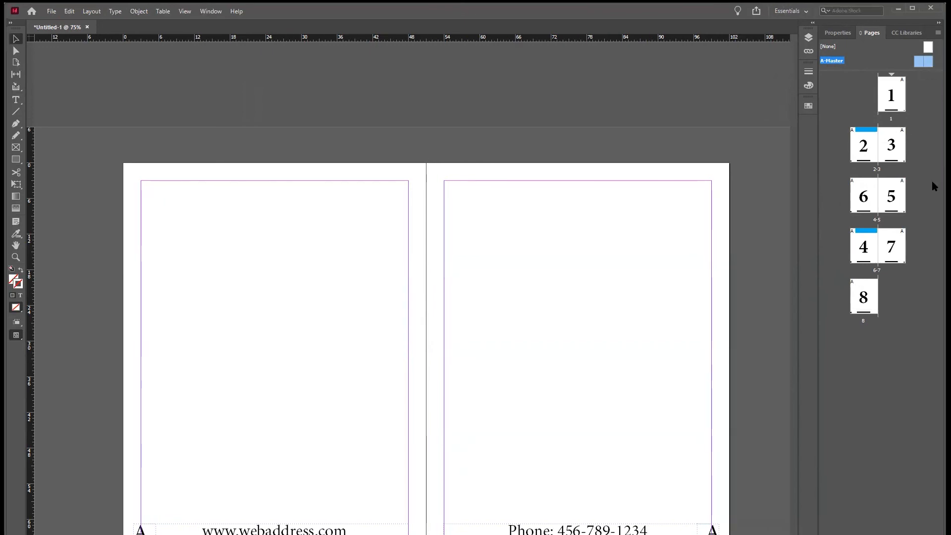
double_click(892, 95)
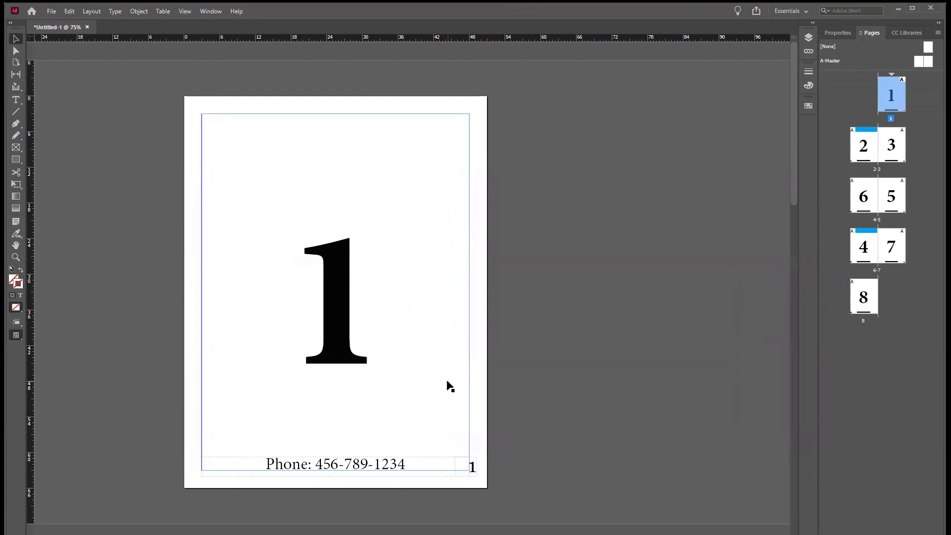
scroll(447, 381, down, 12)
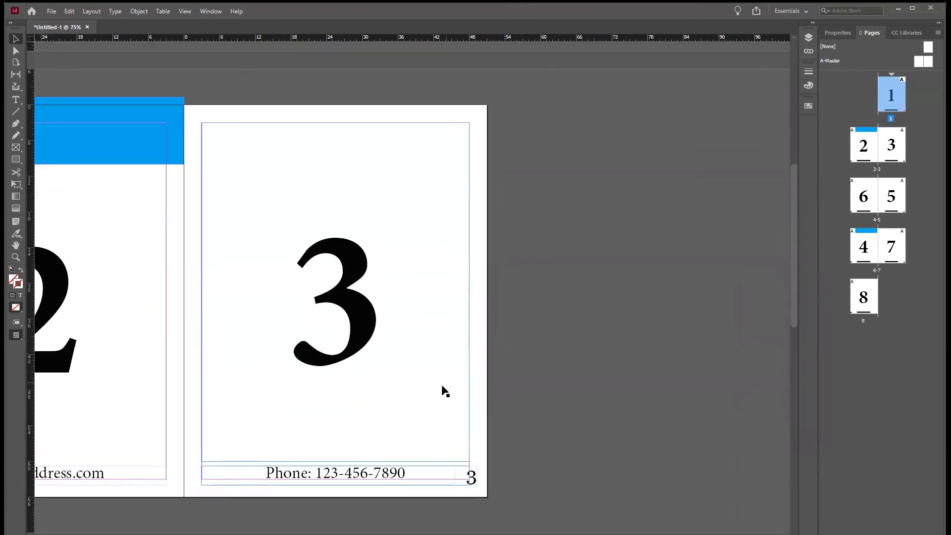
scroll(444, 391, down, 20)
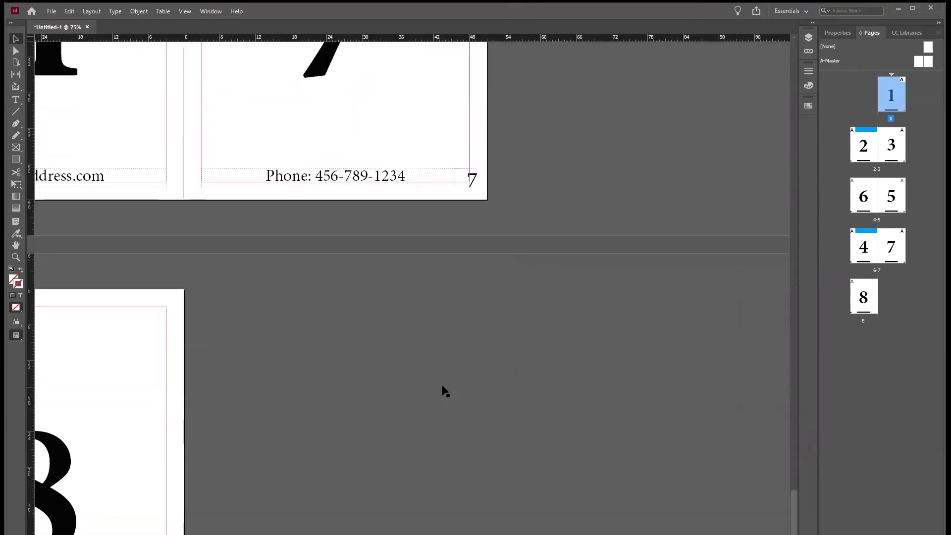
drag(251, 321, 635, 399)
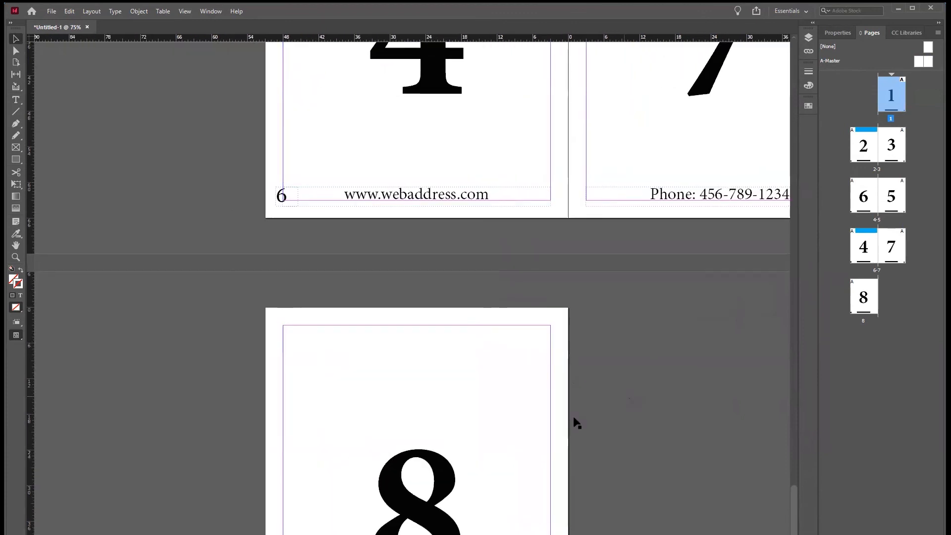
scroll(515, 450, down, 2)
scroll(515, 448, up, 14)
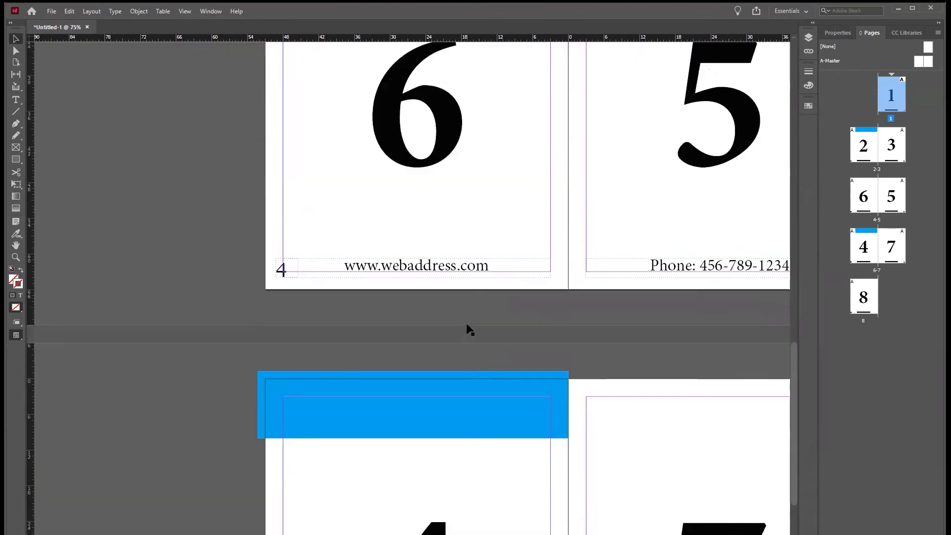
scroll(358, 305, up, 10)
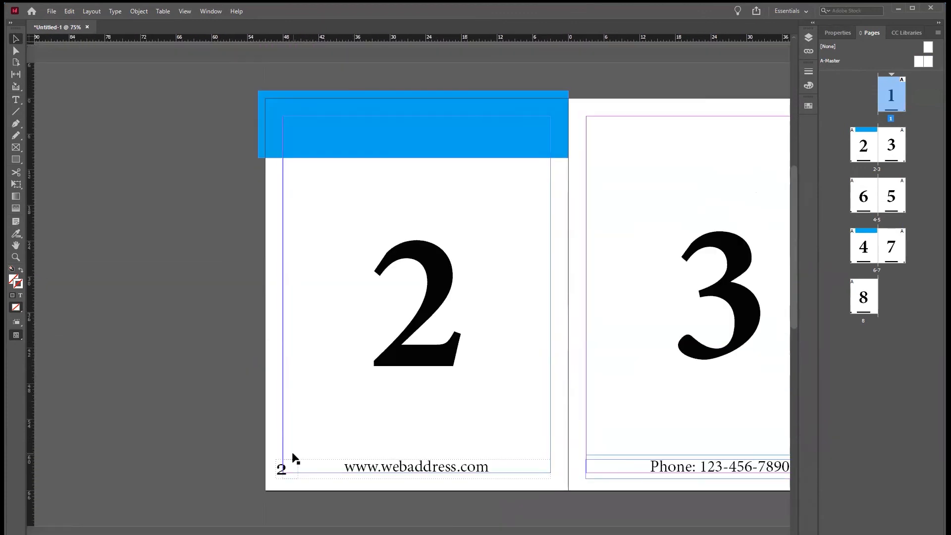
scroll(556, 352, up, 8)
scroll(556, 351, down, 8)
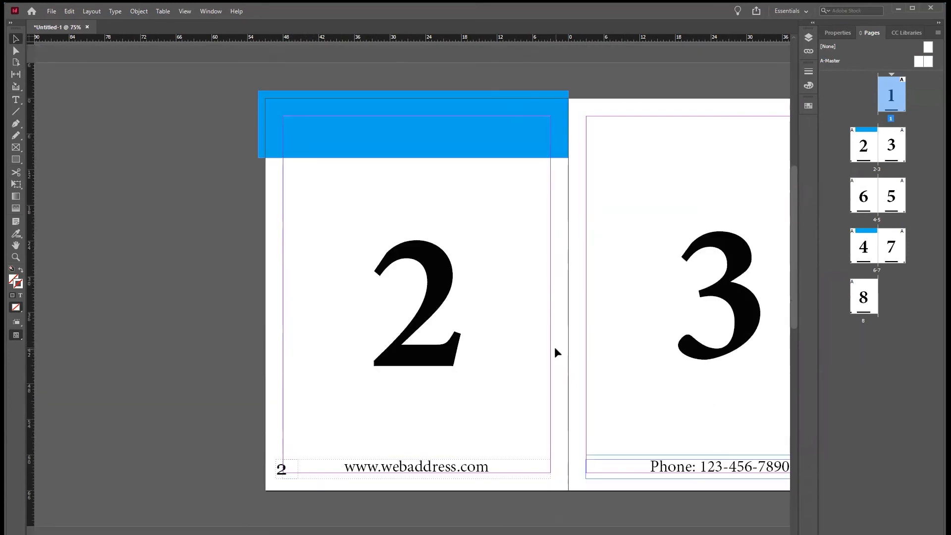
scroll(555, 349, down, 1)
drag(596, 265, 447, 321)
- Rearrange the document pages so their large numerals run in the order 2, 8, 6, 4, 3, 5, 1, 7
drag(860, 191, 875, 144)
click(896, 208)
drag(855, 260, 912, 250)
drag(873, 282, 875, 146)
drag(891, 94, 882, 253)
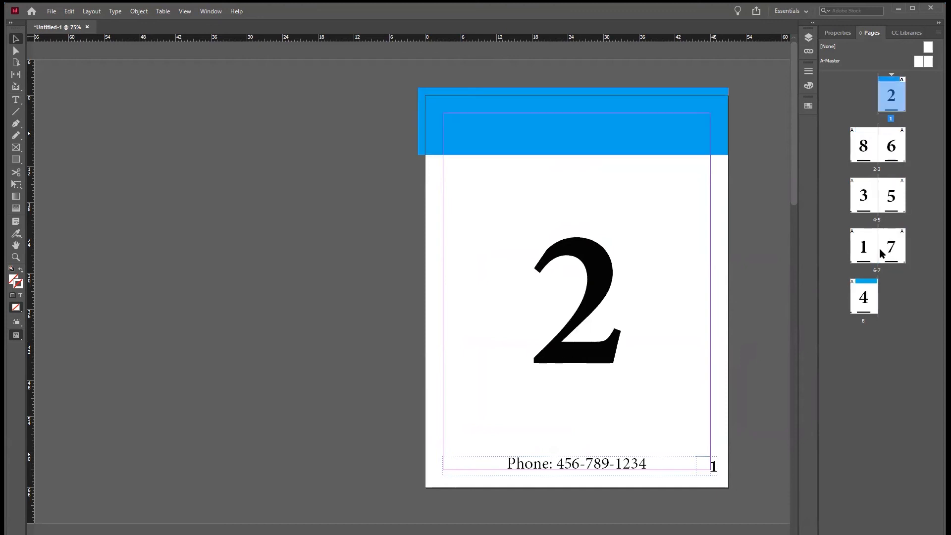
drag(856, 310, 858, 200)
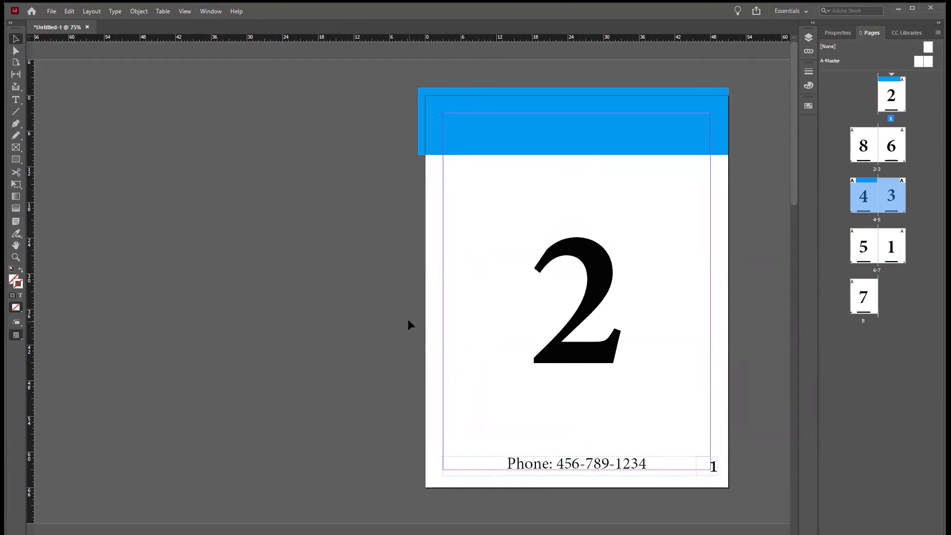
- Check the automatic page numbers in the footers of the rearranged pages from the first page onward
scroll(408, 320, down, 5)
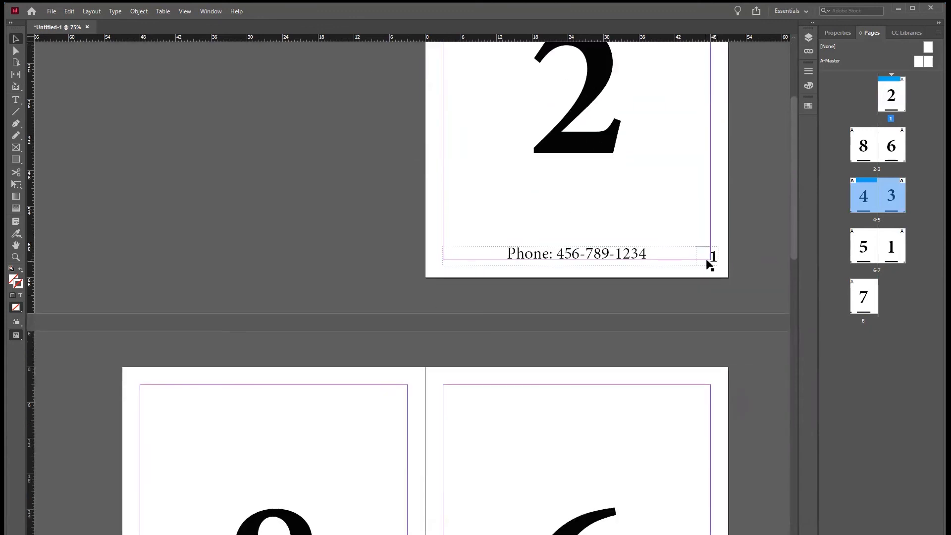
scroll(705, 258, down, 5)
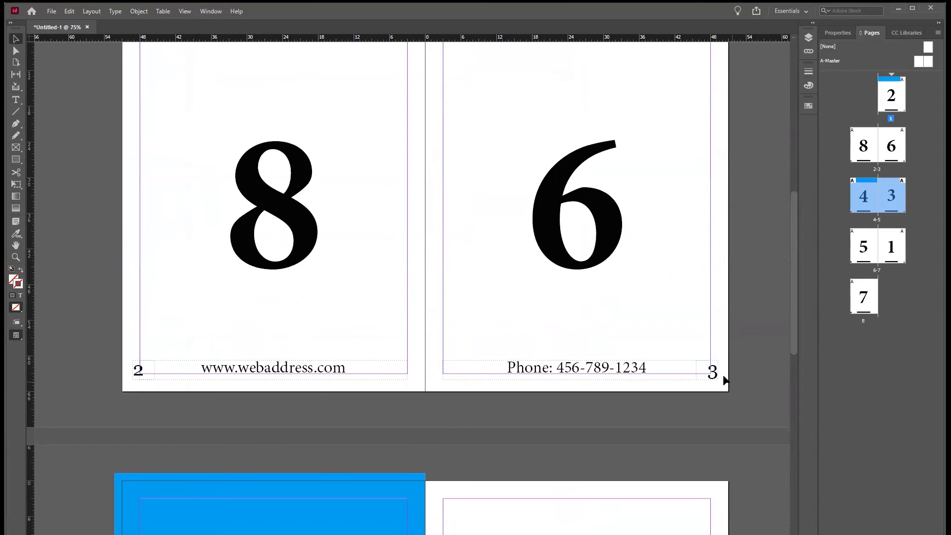
scroll(731, 380, down, 6)
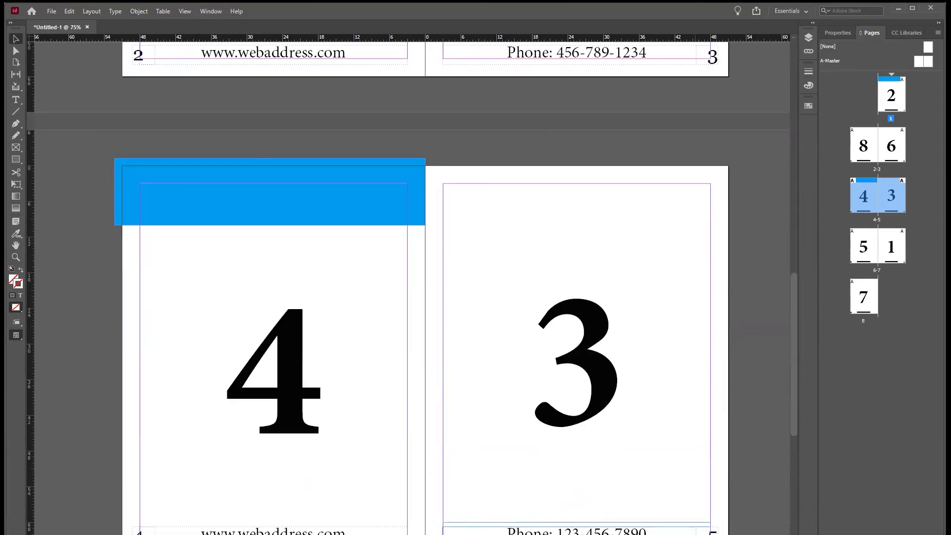
scroll(396, 436, down, 5)
scroll(396, 436, down, 5)
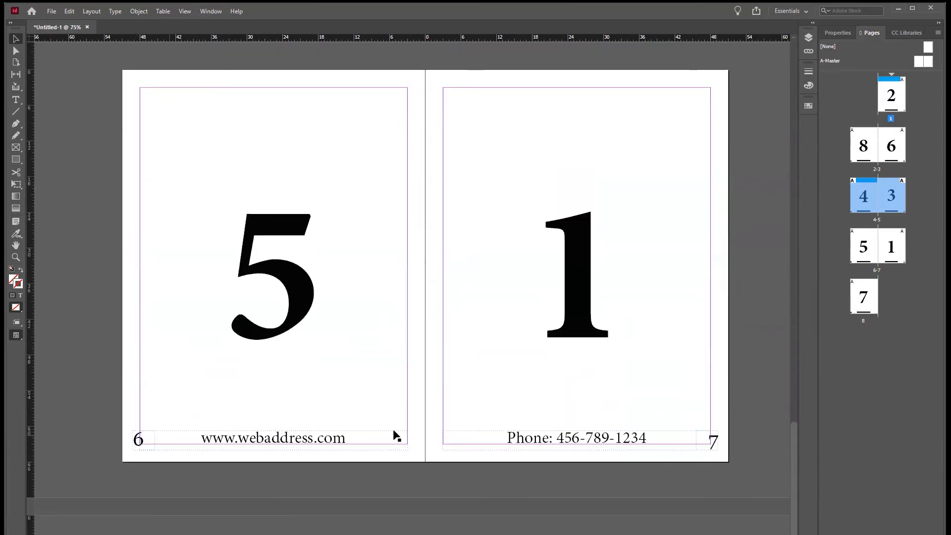
scroll(736, 460, down, 5)
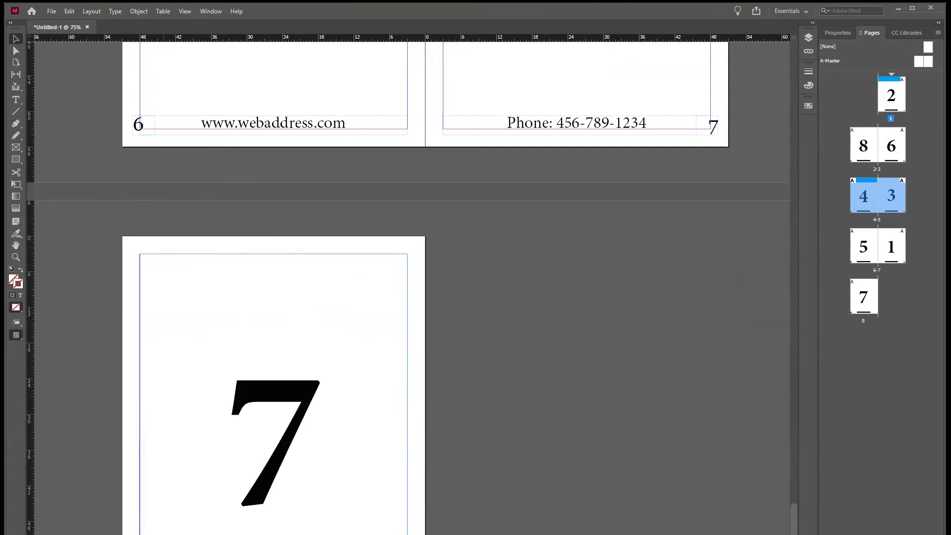